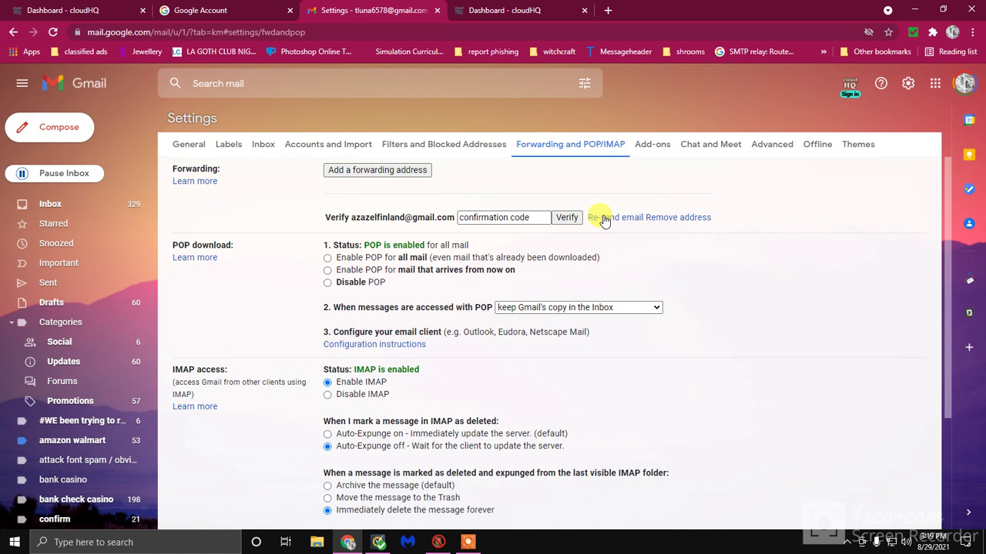
Re-send the forwarding confirmation email several times, dismissing each sent notice, then return to the inbox
click(304, 497)
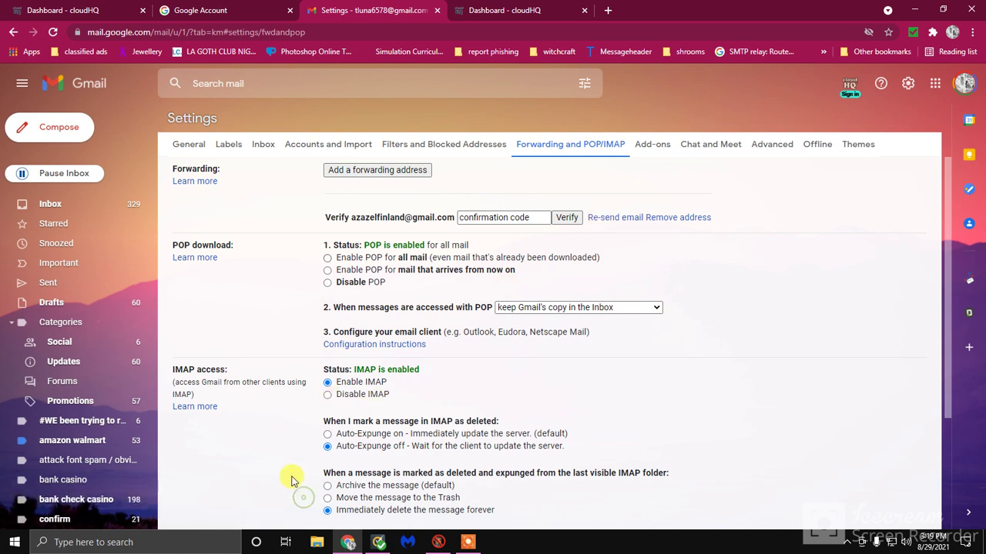
click(613, 221)
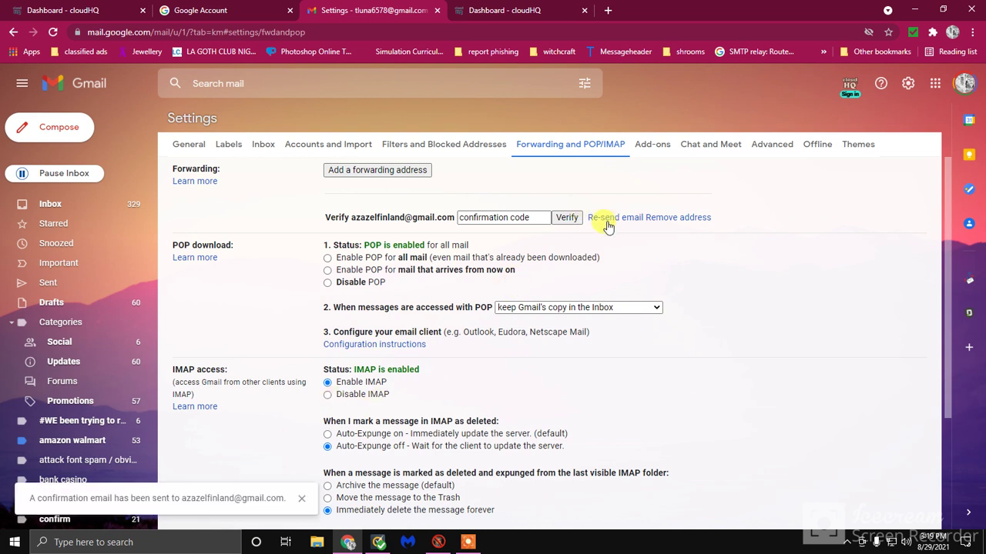
click(299, 499)
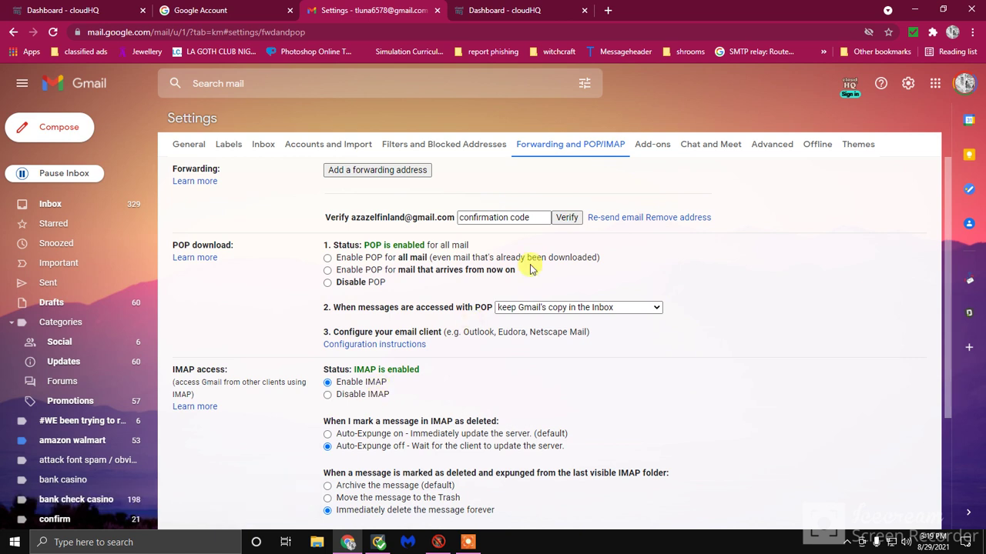
click(590, 220)
click(299, 499)
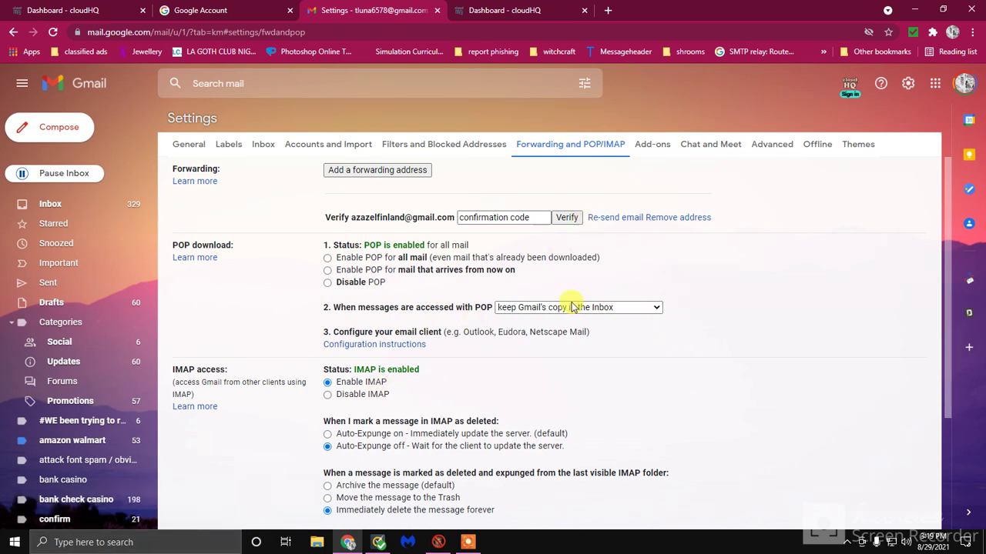
click(608, 218)
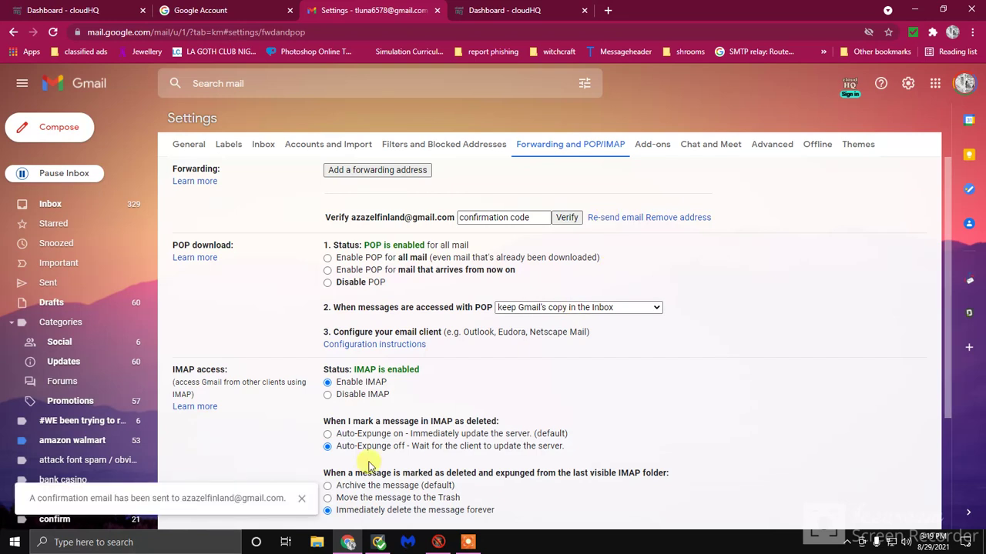
click(303, 502)
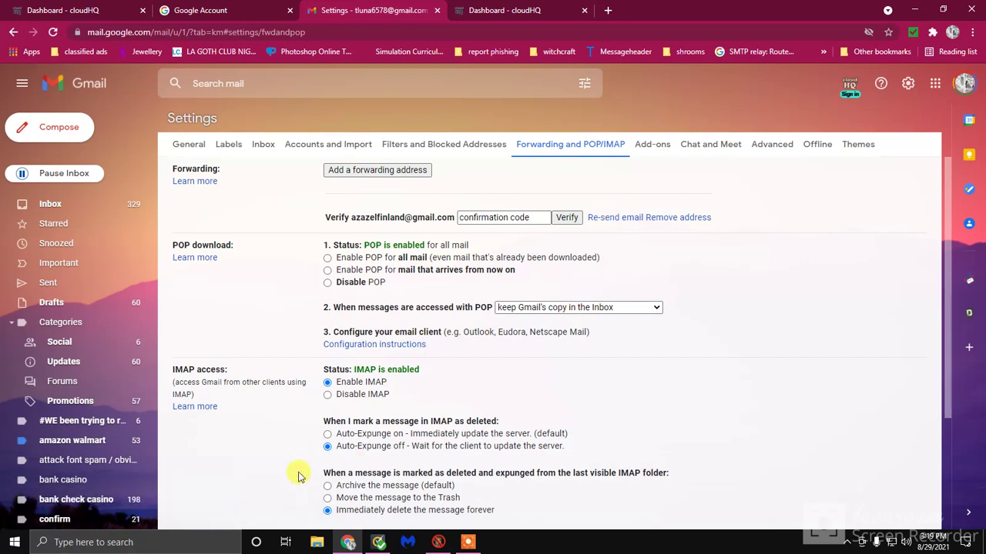
click(52, 203)
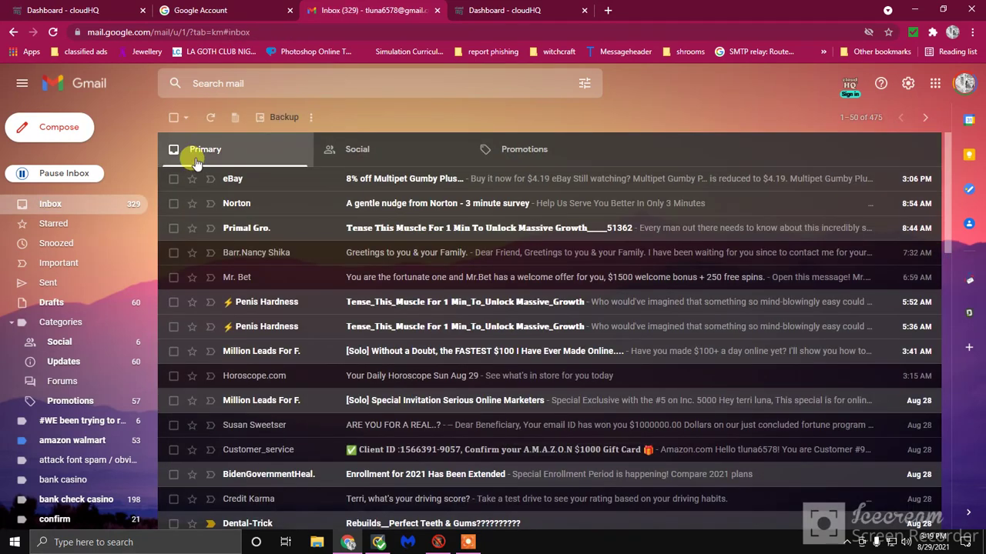
Check the two duplicate spam conversations and the Primal Gro. conversation
click(173, 302)
click(173, 326)
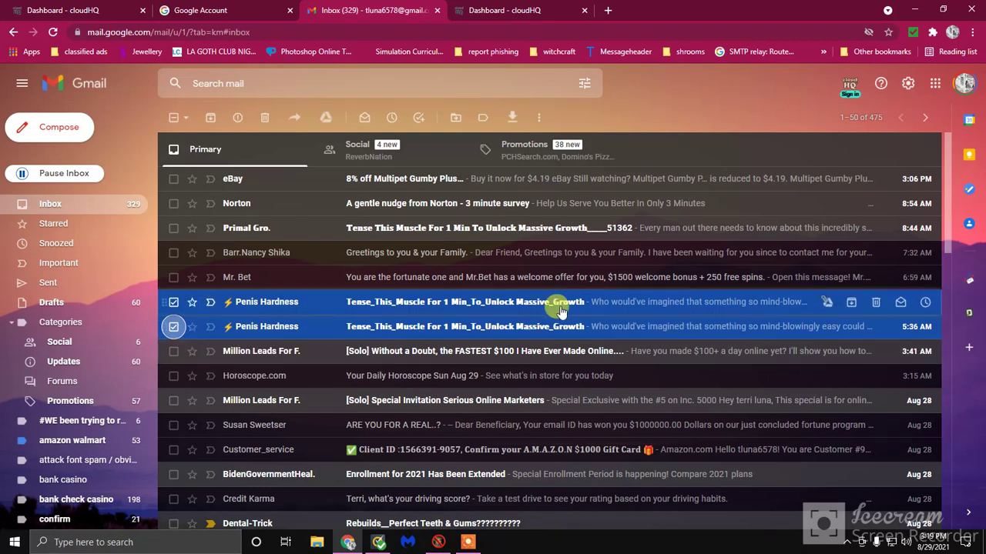
click(174, 228)
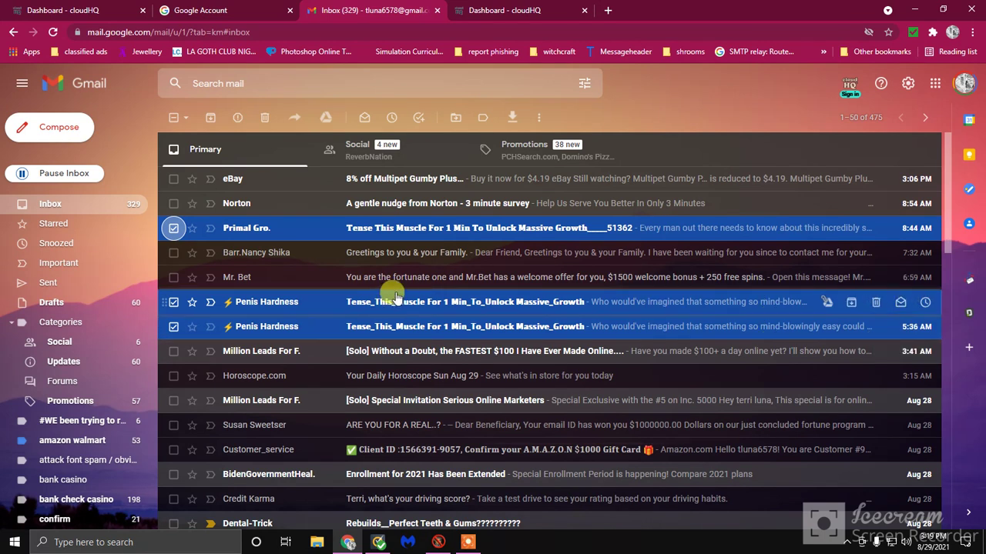
Select all 475 Primary conversations and bring up the cloudHQ bulk forward options
click(172, 119)
click(173, 119)
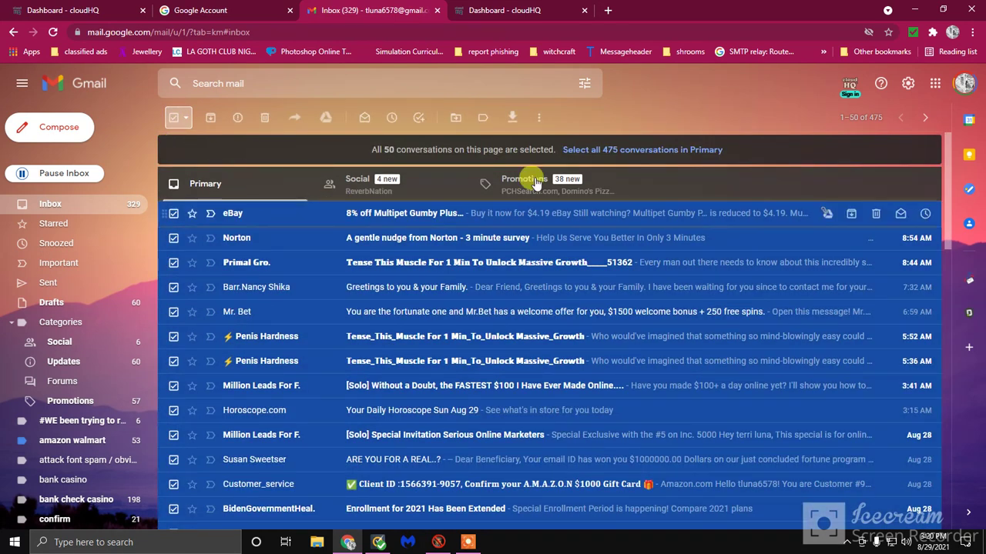
click(574, 149)
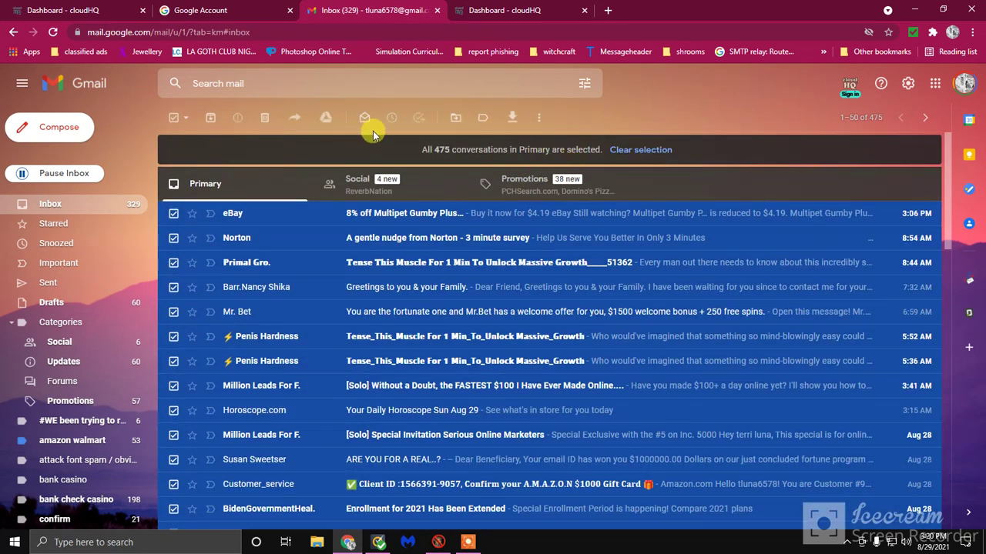
click(294, 118)
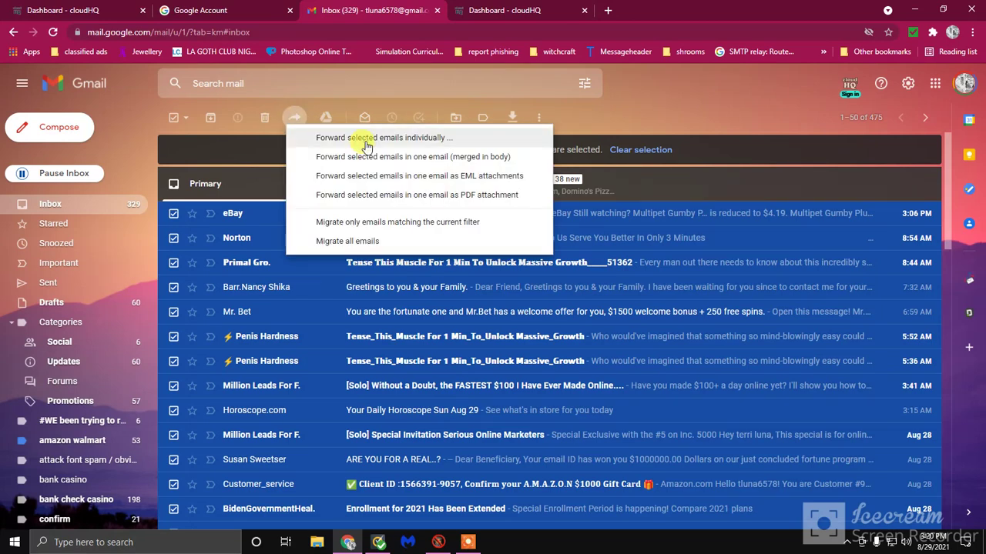
Forward the selected emails individually to the target Gmail address, acknowledging sending limits, then close the notice
click(370, 143)
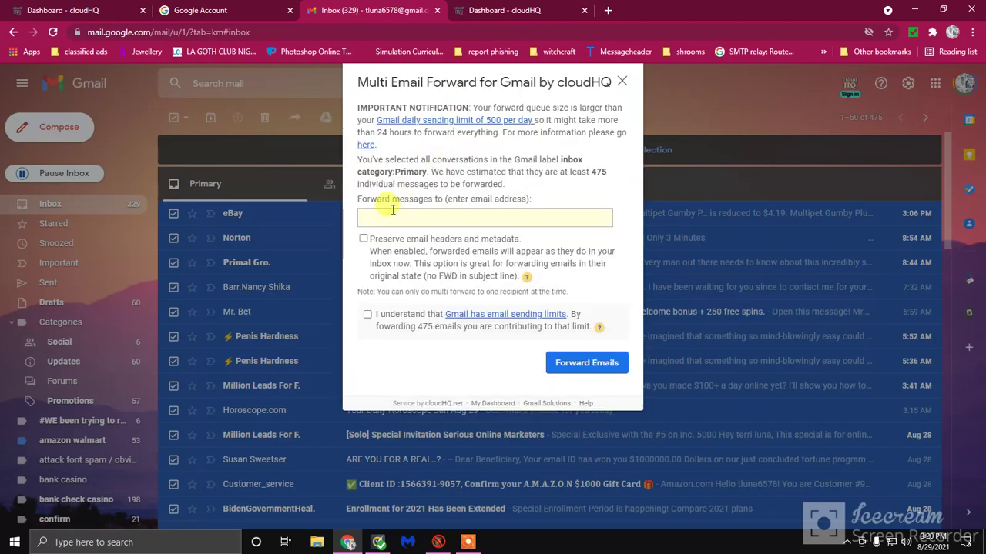
click(396, 218)
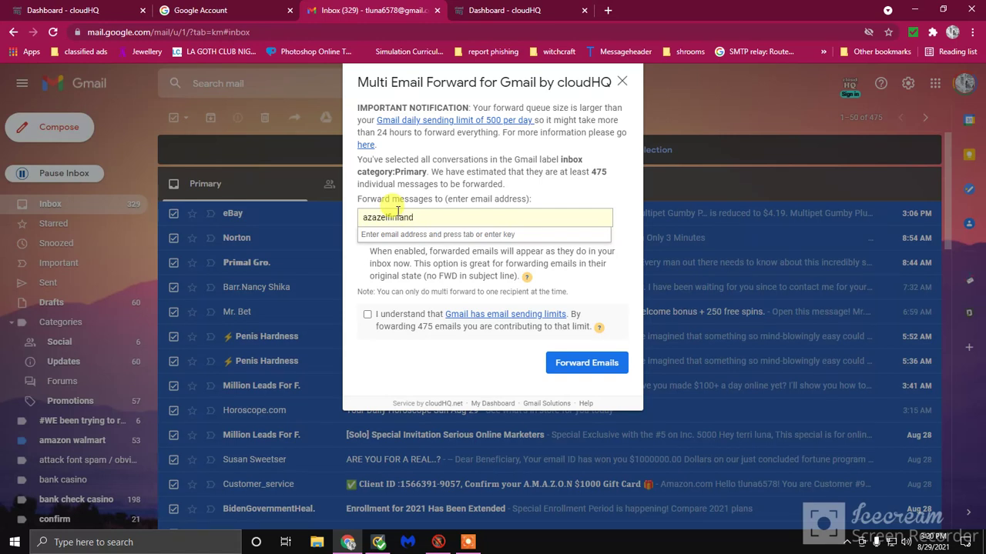
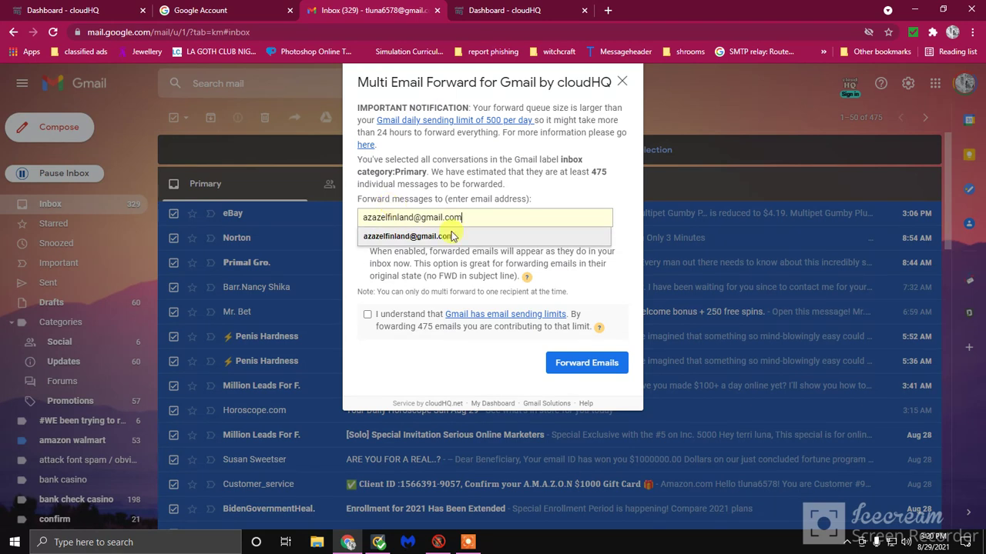
click(454, 236)
click(367, 316)
click(586, 364)
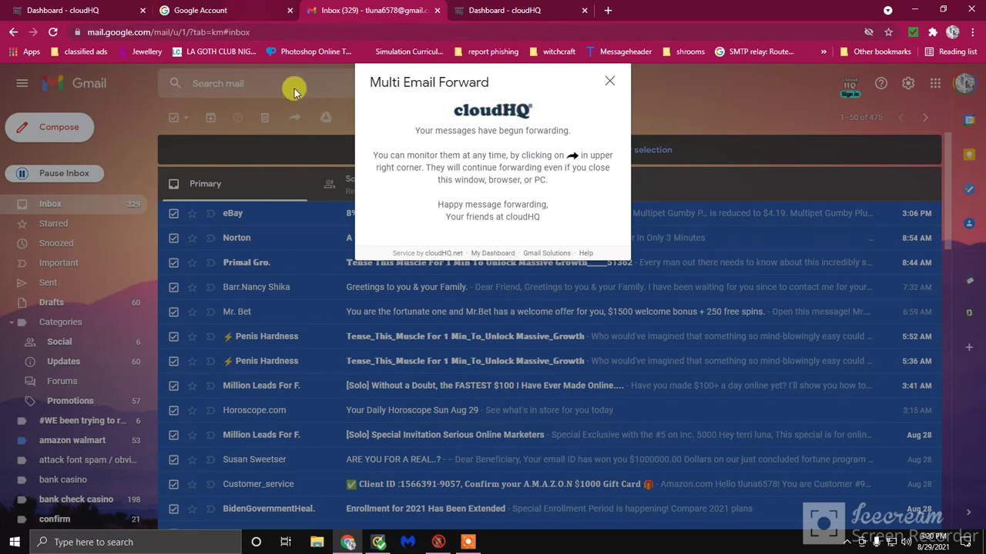
click(609, 82)
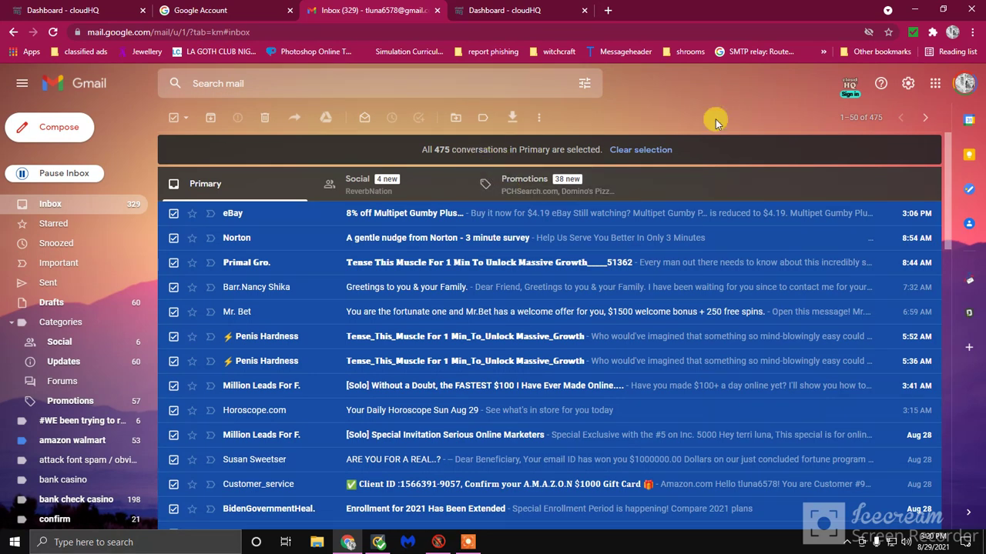
Go to the Forwarding and POP/IMAP section of Gmail's full settings
click(905, 88)
click(851, 147)
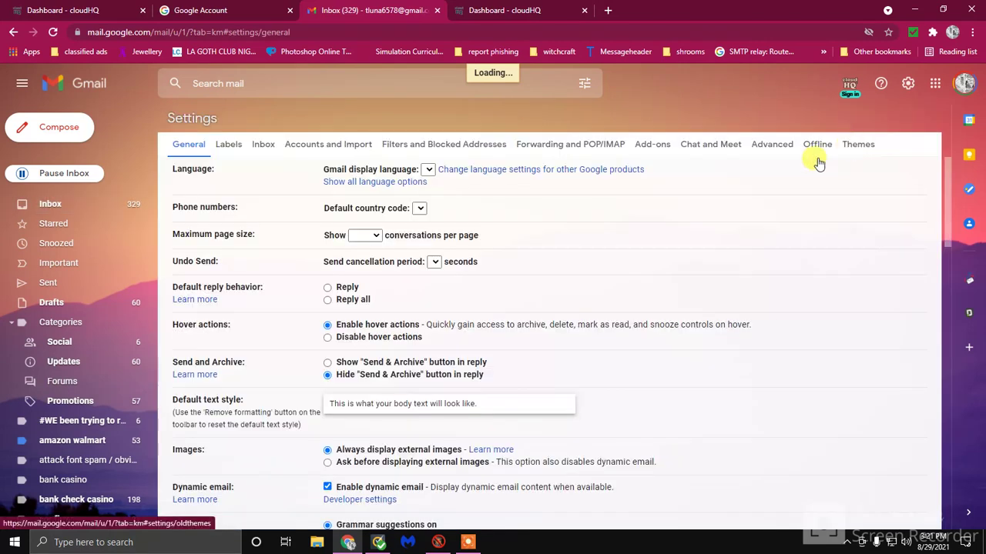
click(551, 150)
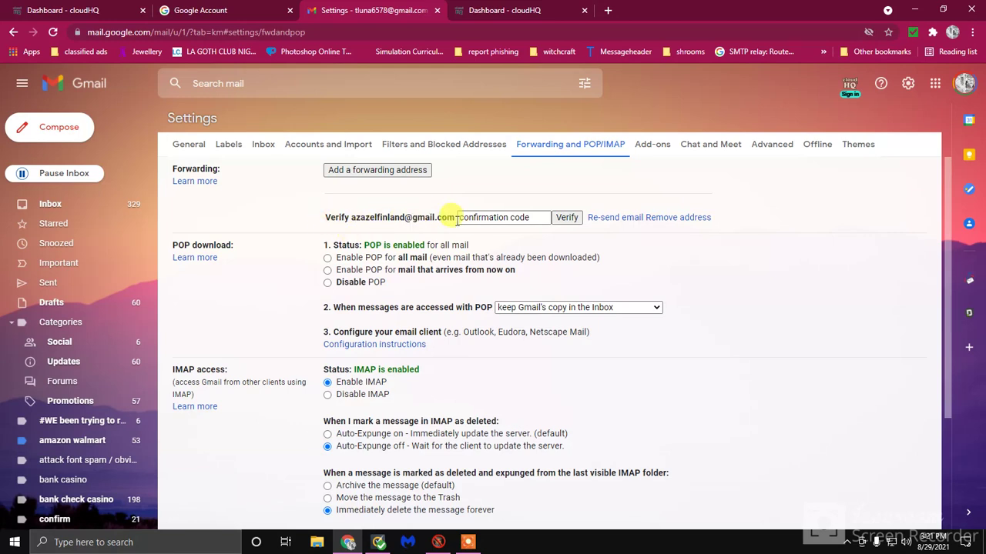
Re-send the forwarding confirmation email about 25 times, closing each 'confirmation sent' notice
click(607, 218)
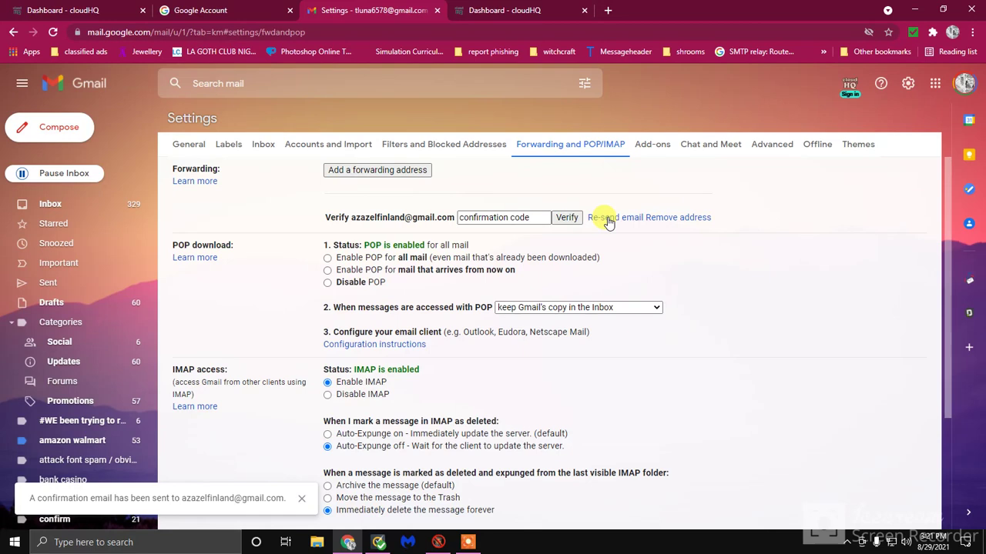
click(301, 498)
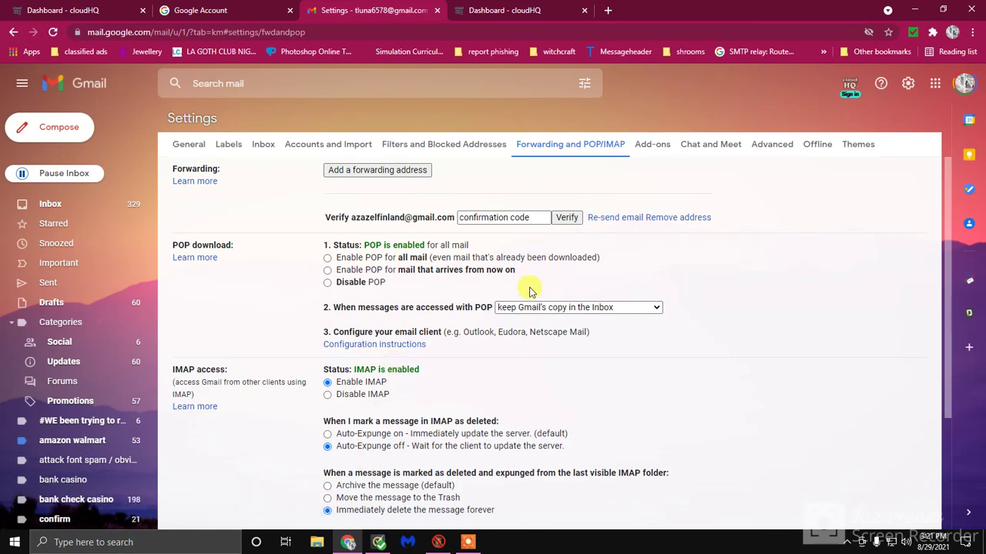
click(607, 218)
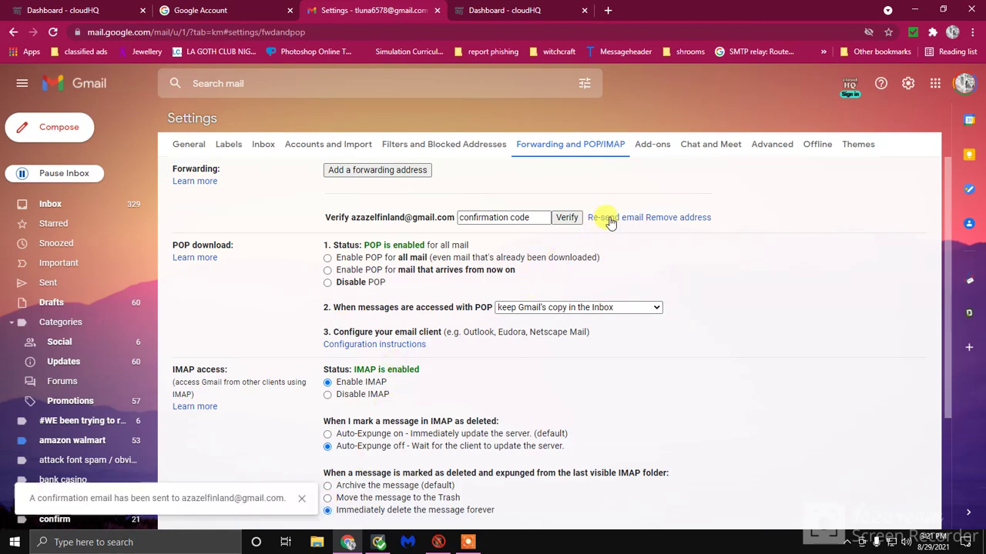
click(300, 502)
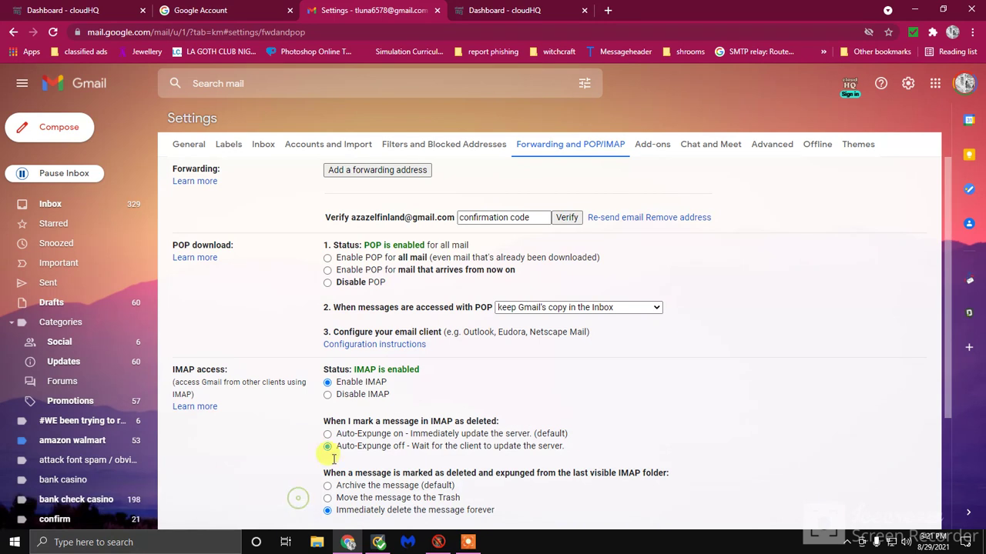
click(608, 219)
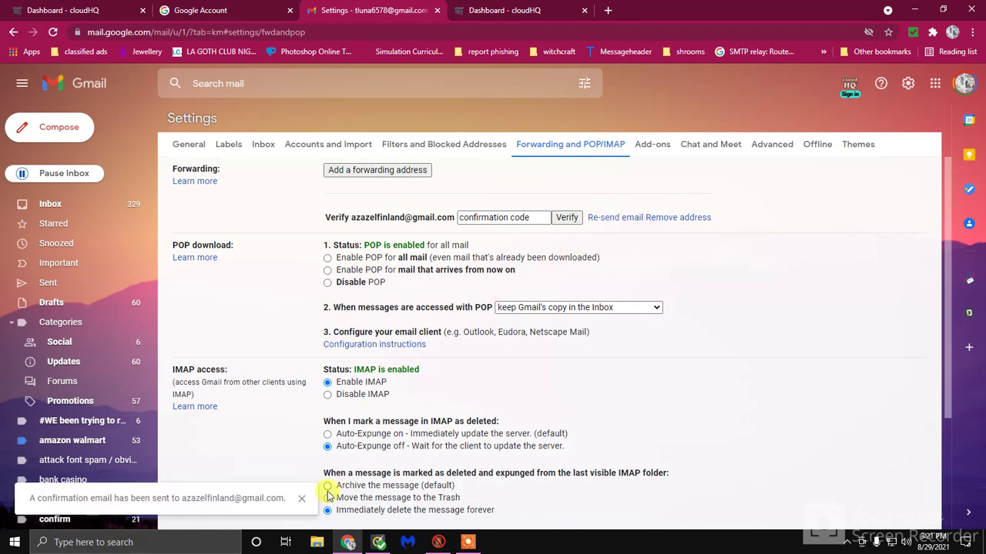
click(302, 501)
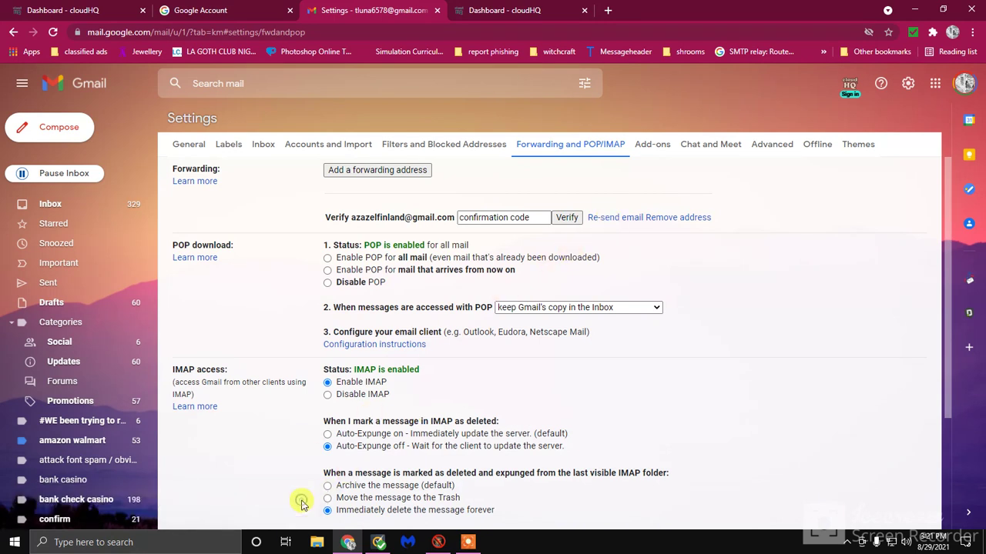
click(608, 219)
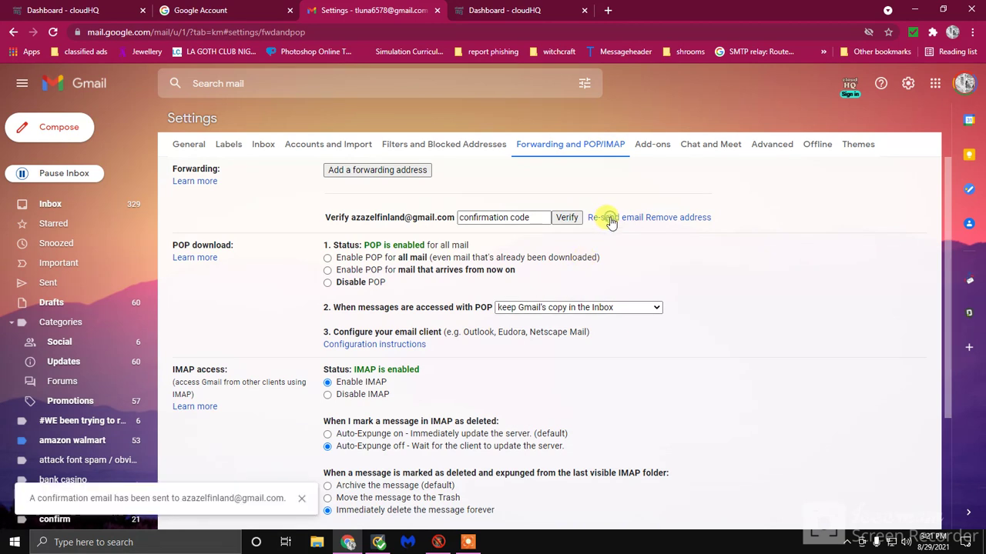
click(300, 502)
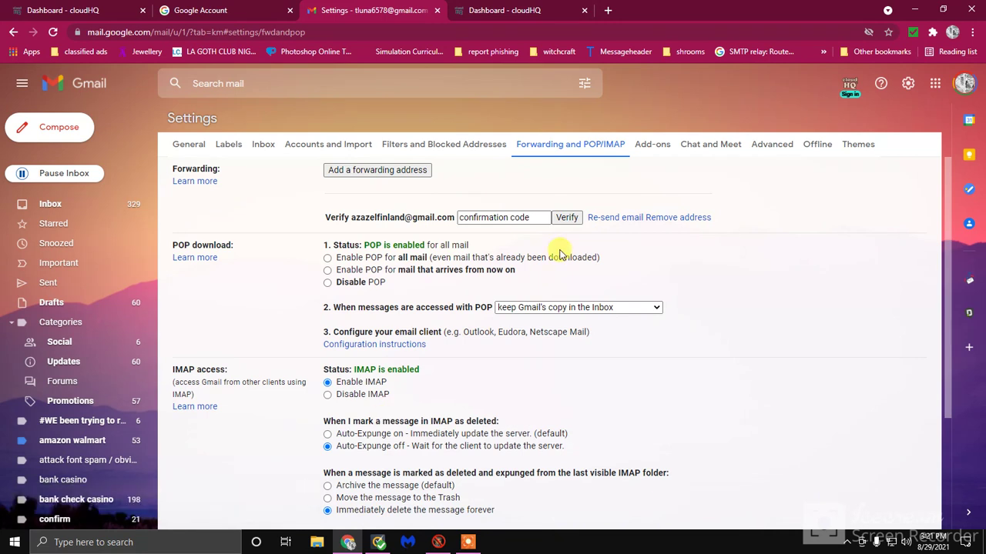
click(604, 219)
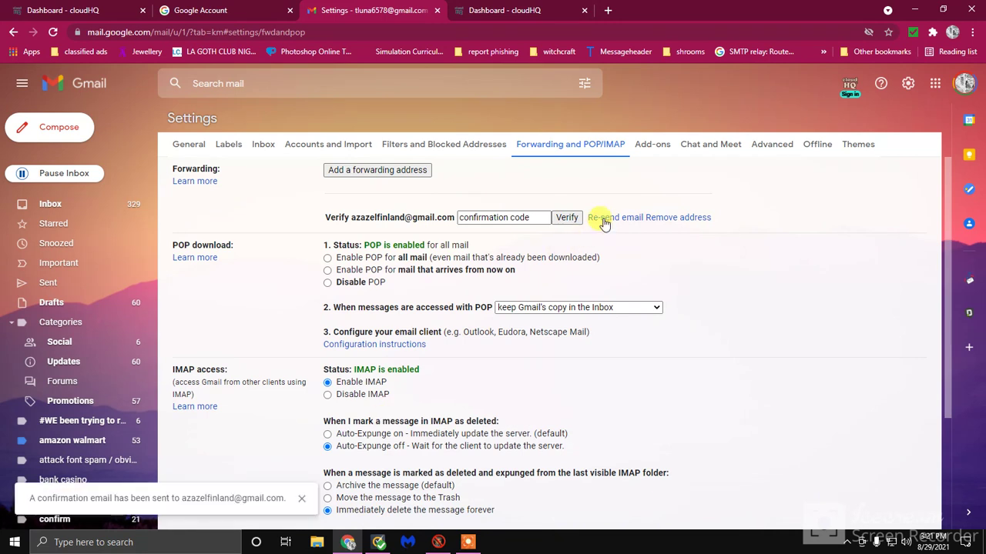
click(297, 500)
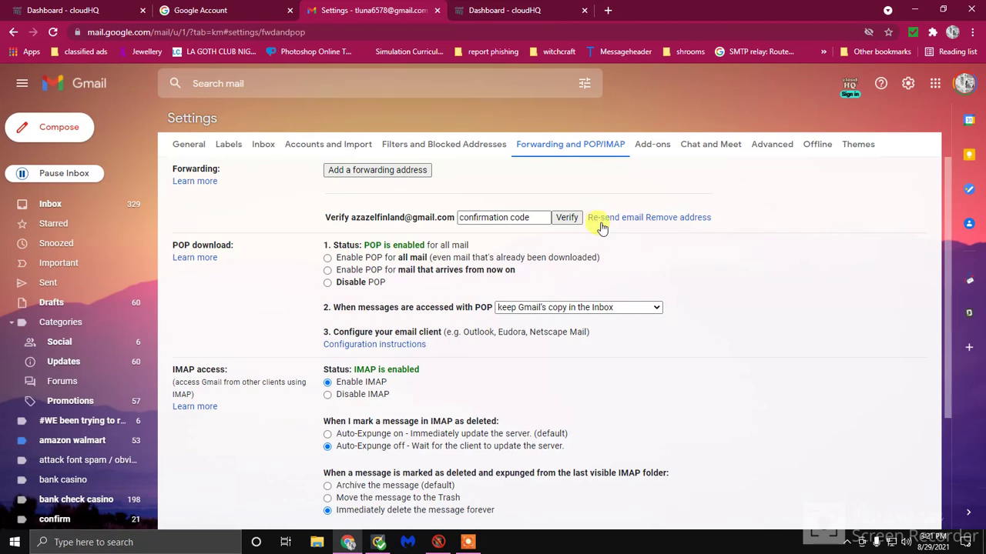
click(605, 218)
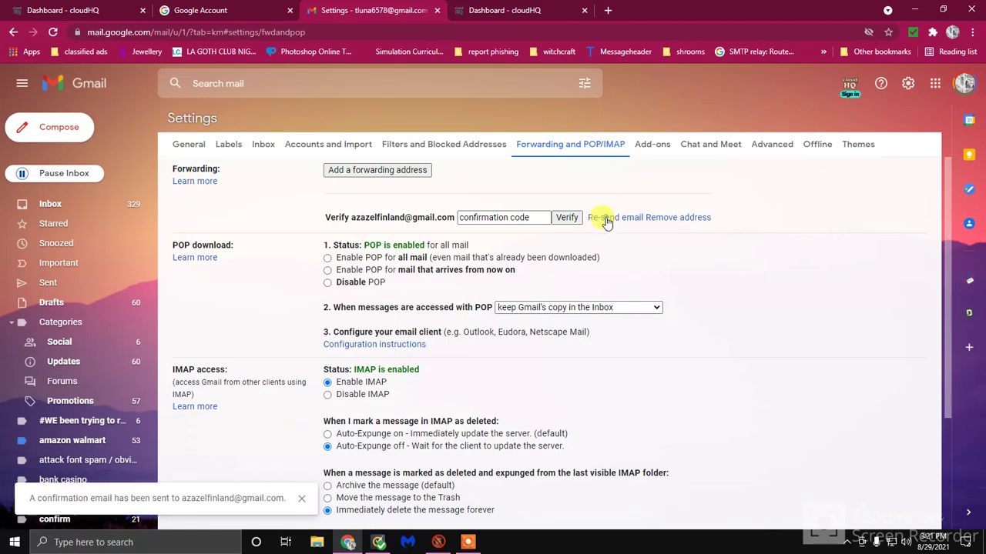
click(301, 499)
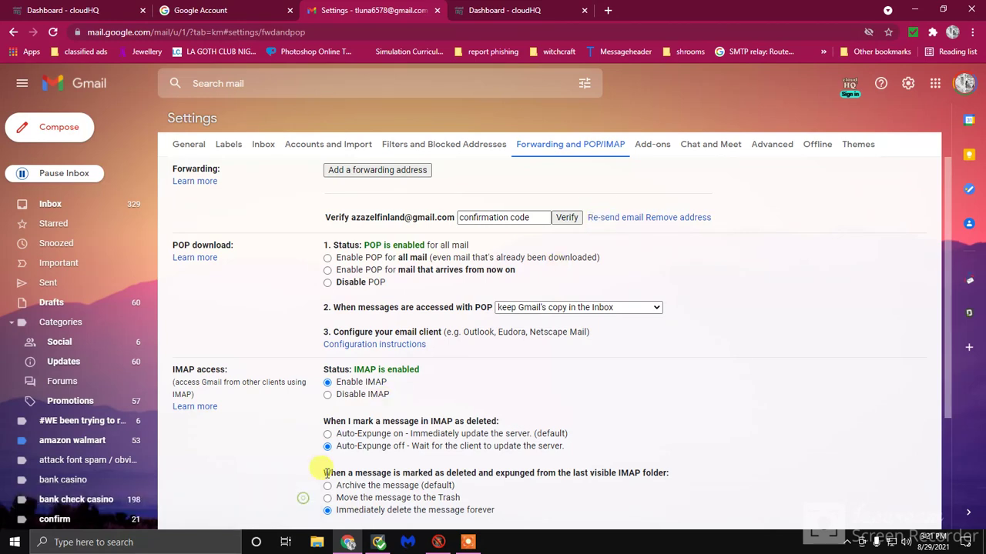
click(605, 219)
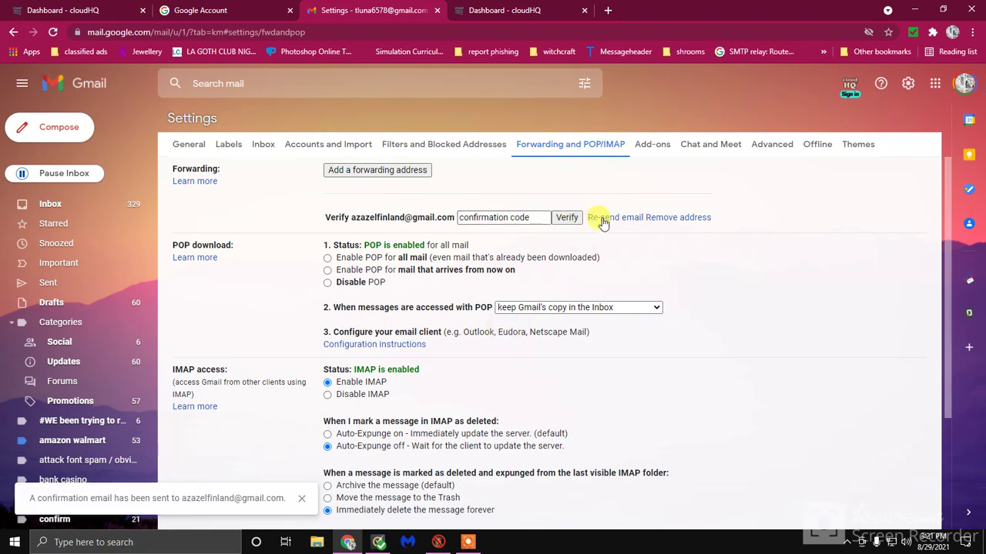
click(301, 498)
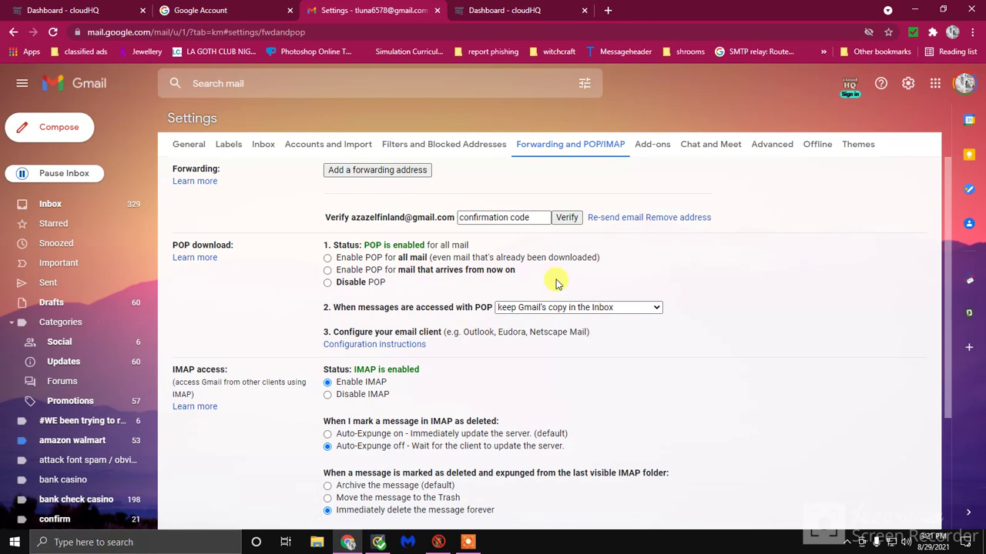
click(594, 218)
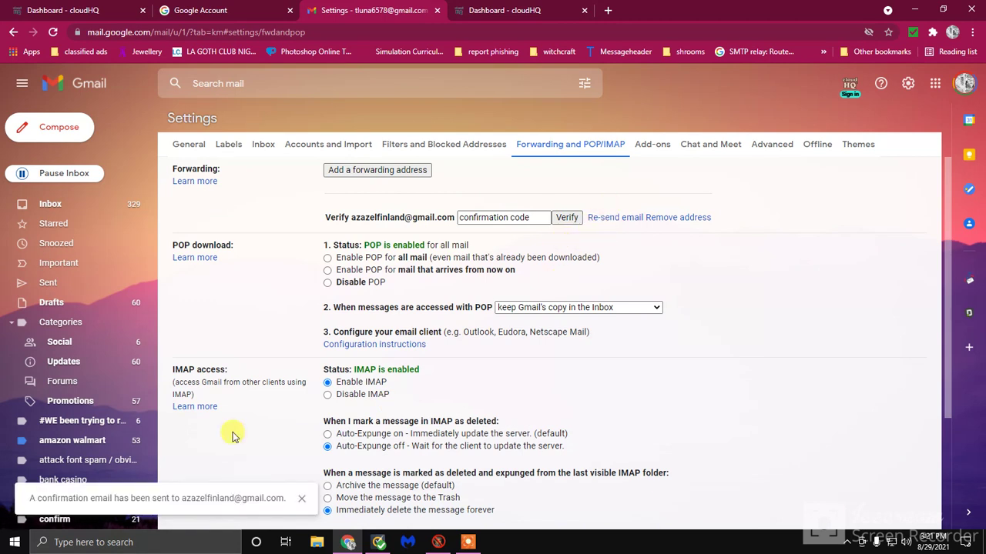
click(301, 498)
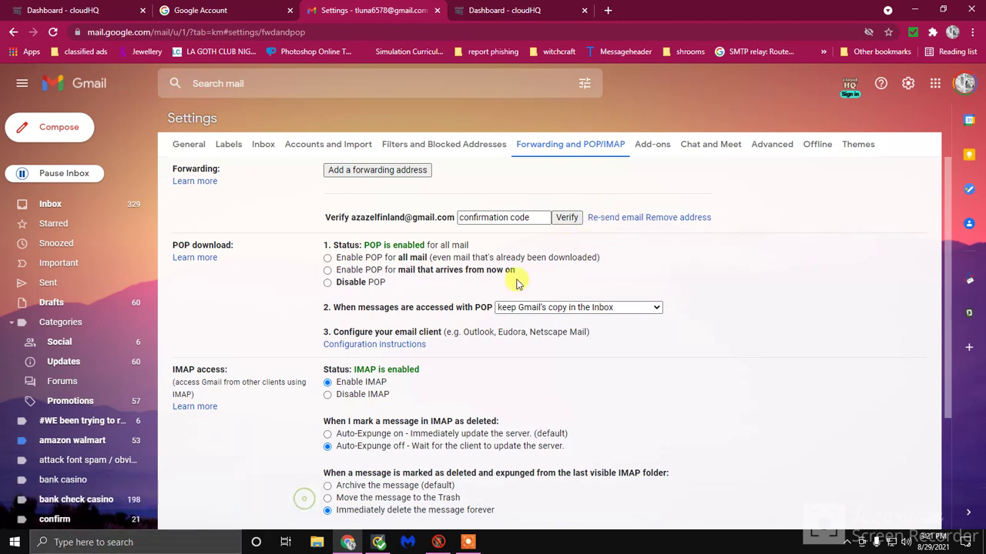
click(603, 219)
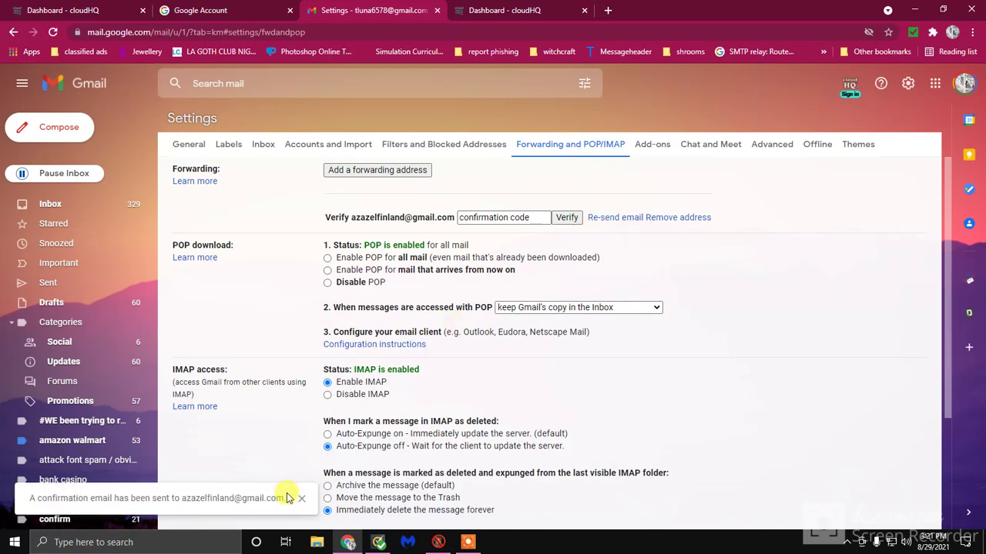
click(301, 498)
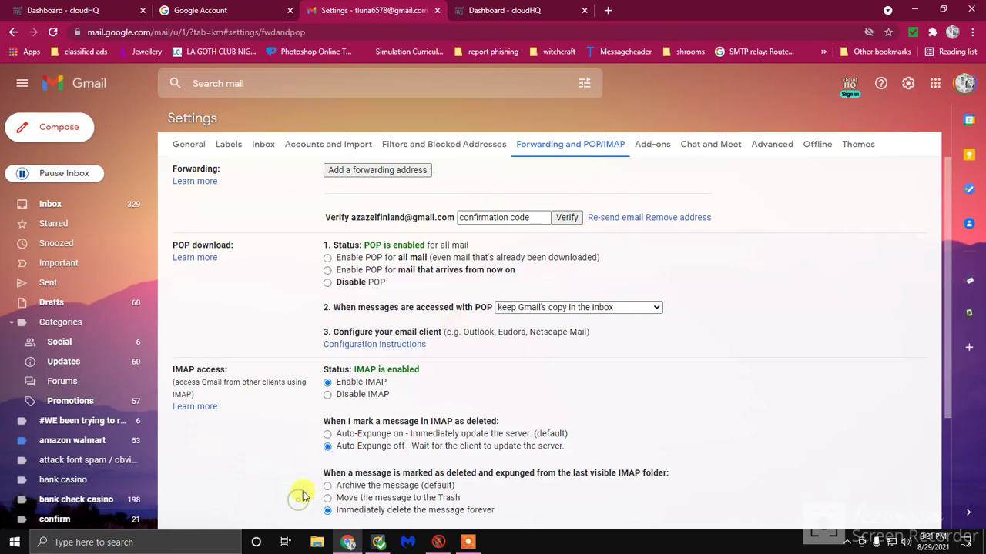
click(600, 218)
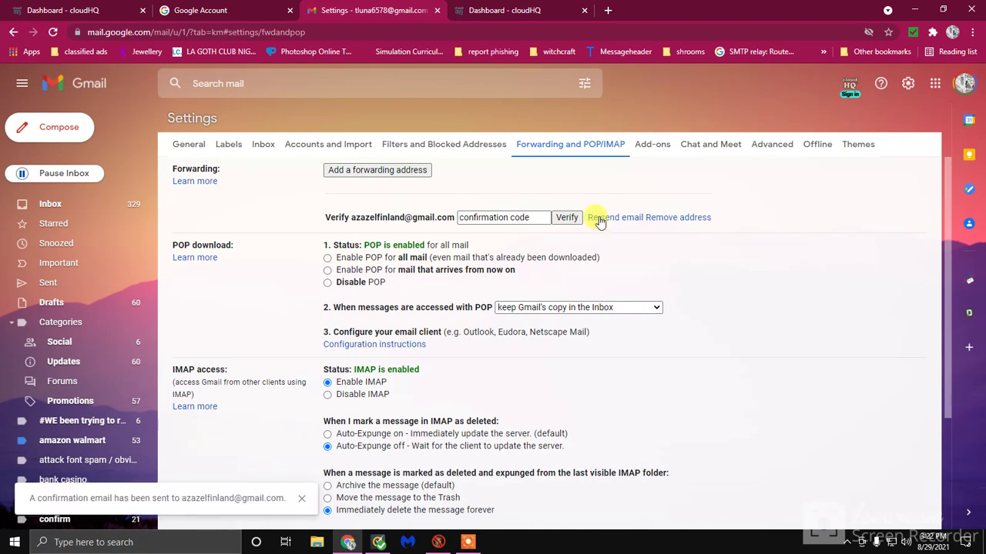
click(301, 499)
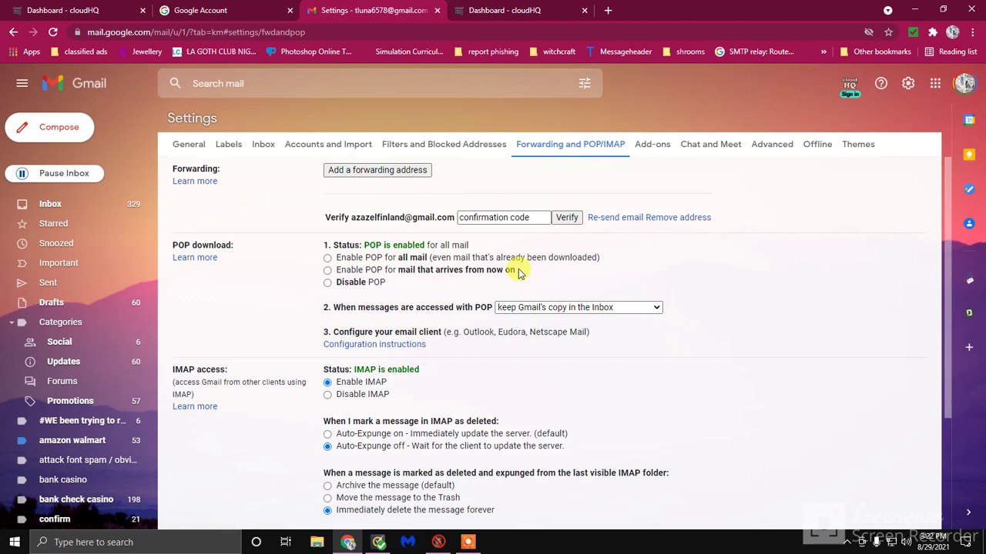
click(608, 219)
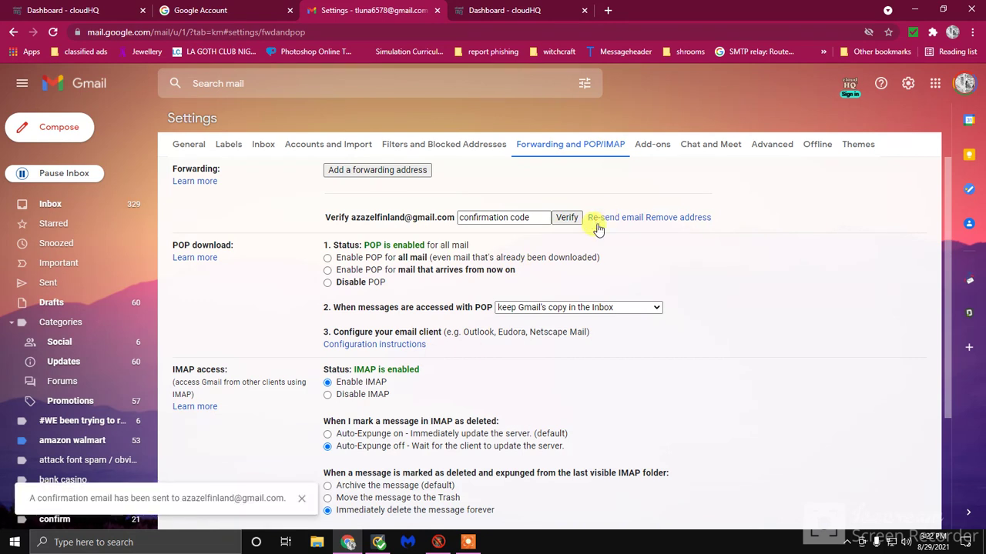
click(299, 499)
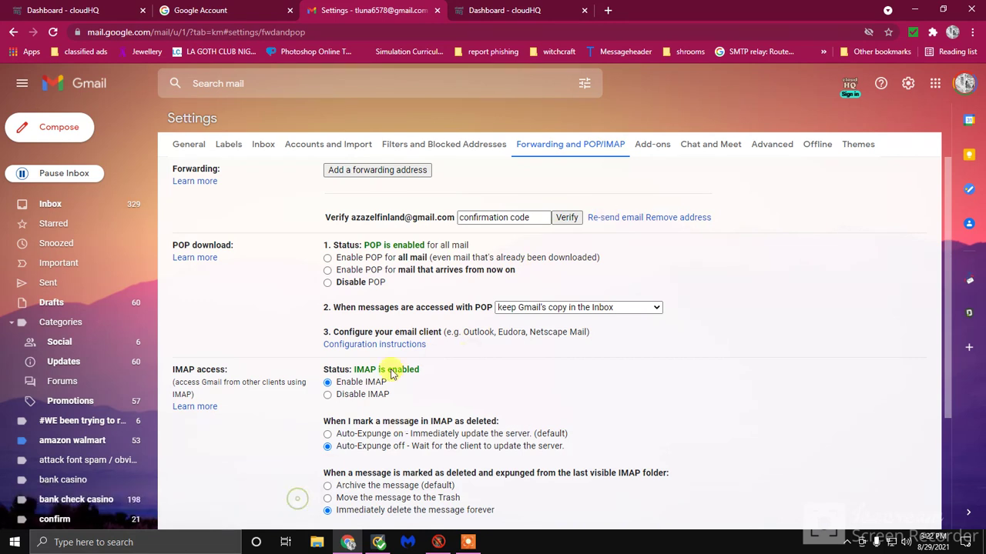
click(599, 218)
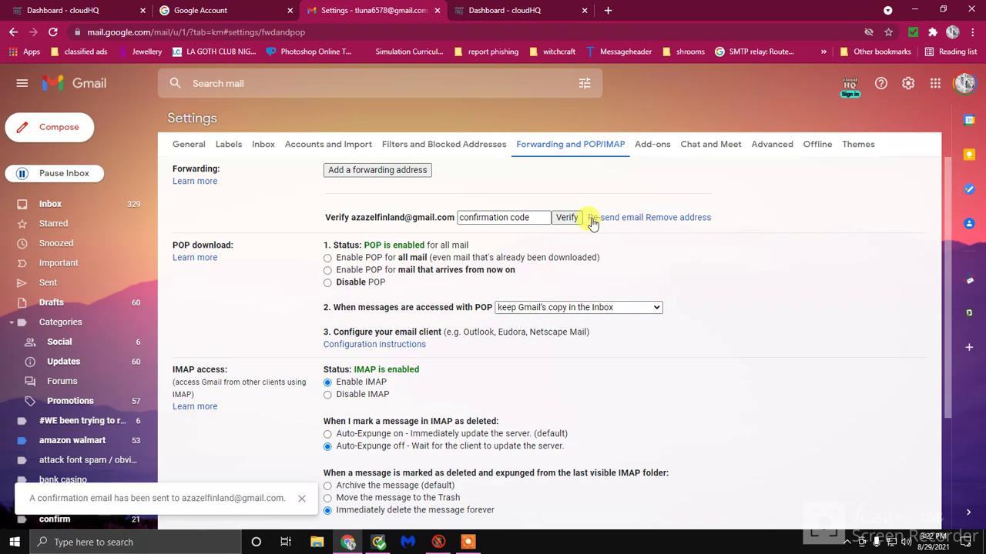
click(299, 499)
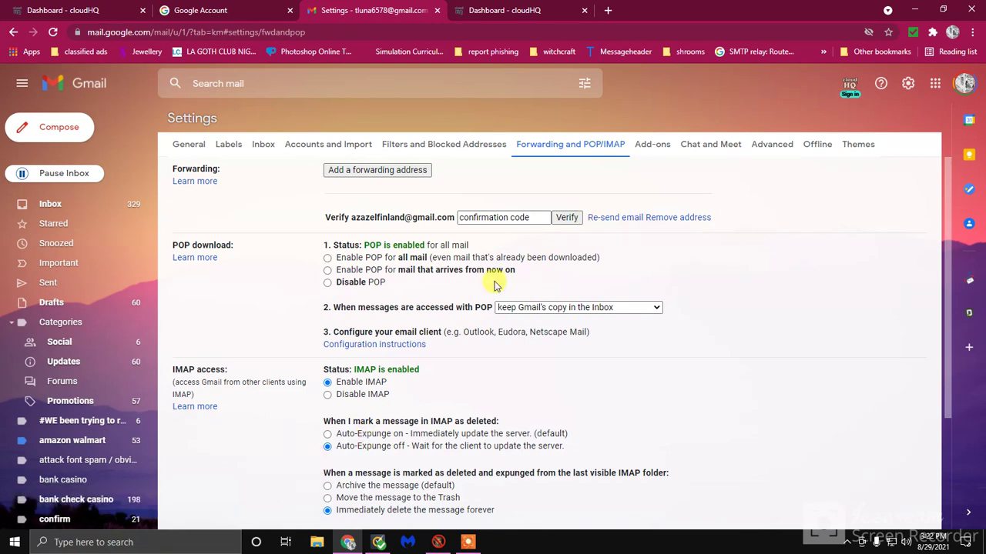
click(600, 221)
click(300, 499)
click(608, 219)
click(305, 500)
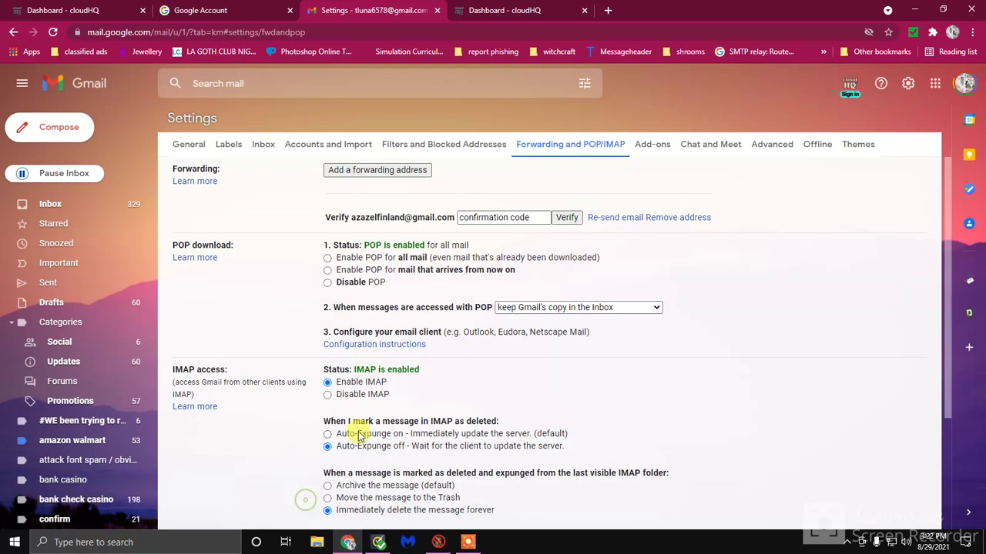
click(608, 219)
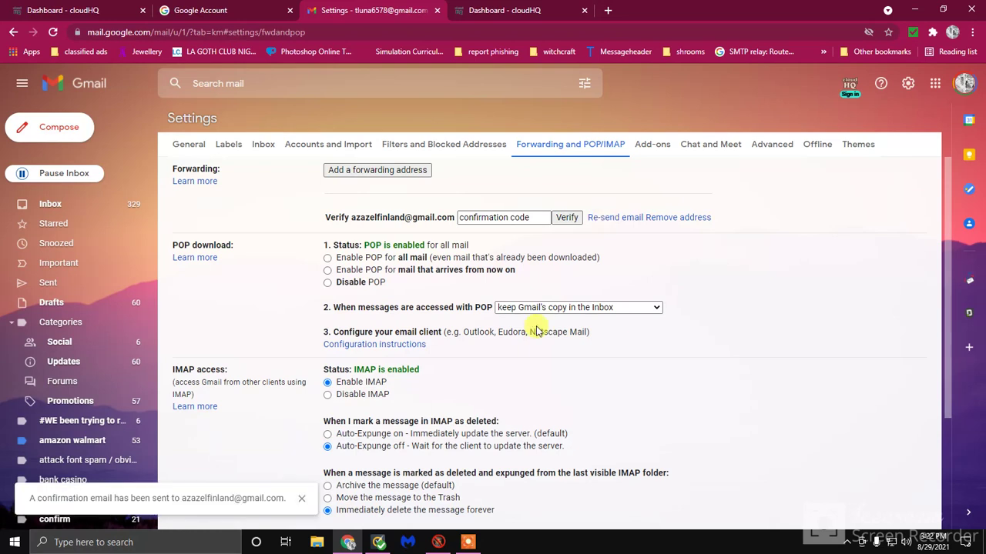
click(302, 499)
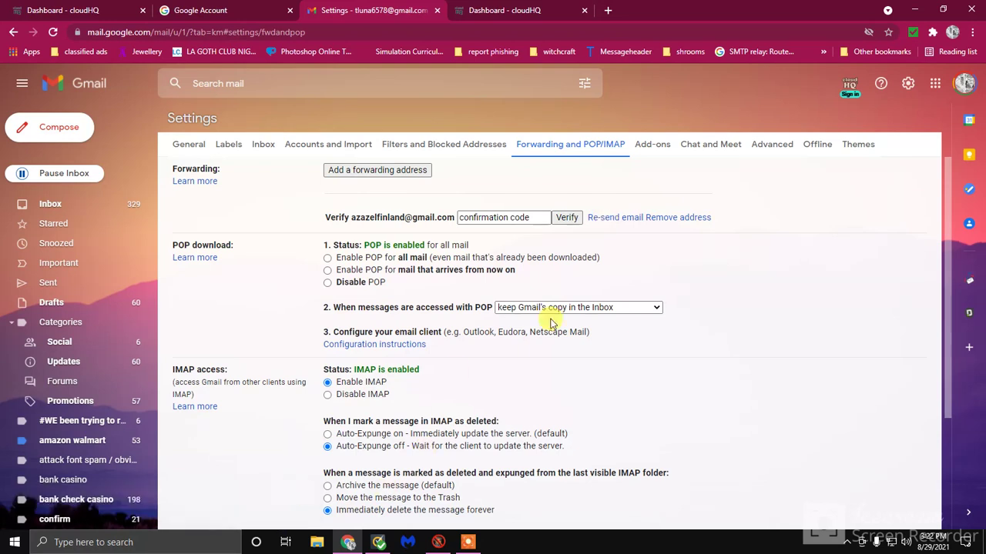
click(606, 218)
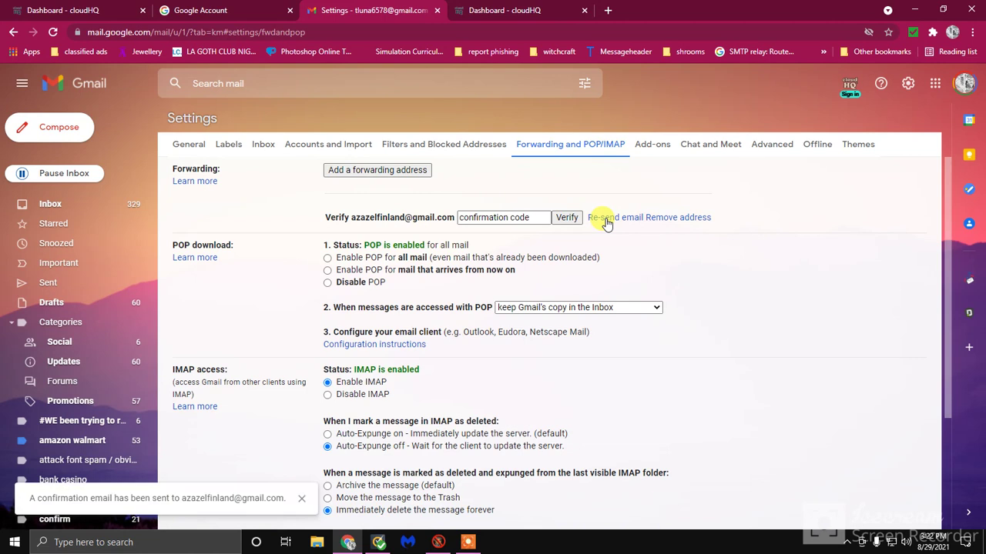
click(304, 499)
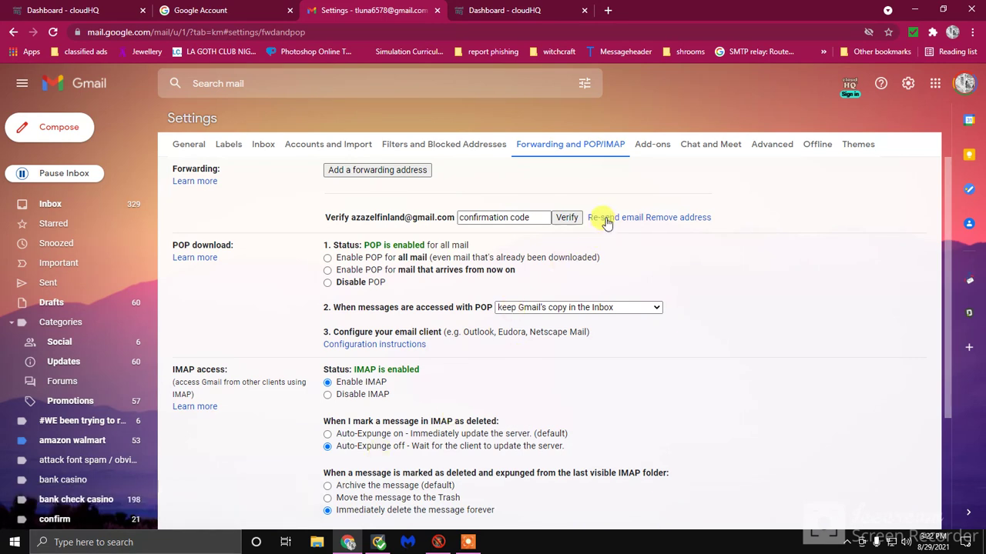
click(606, 219)
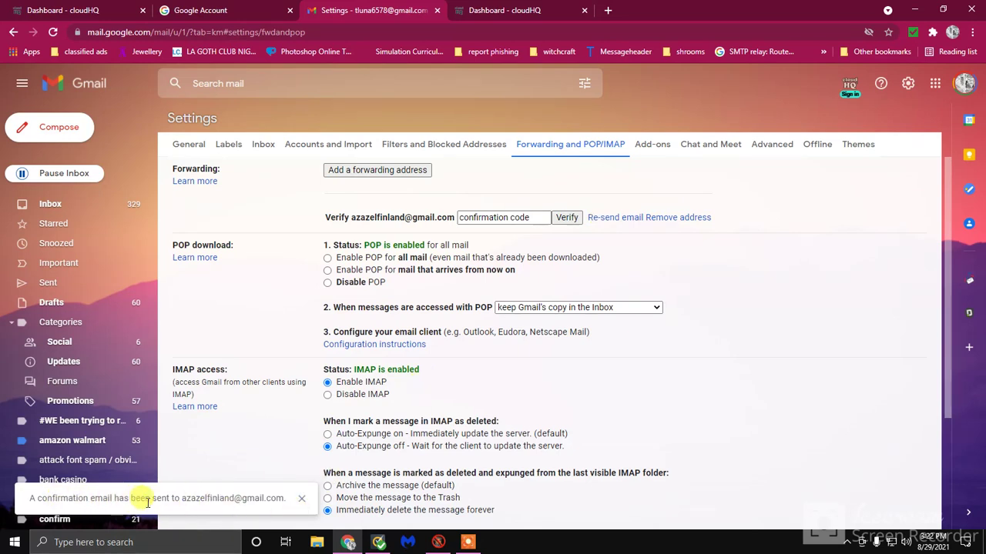
click(301, 498)
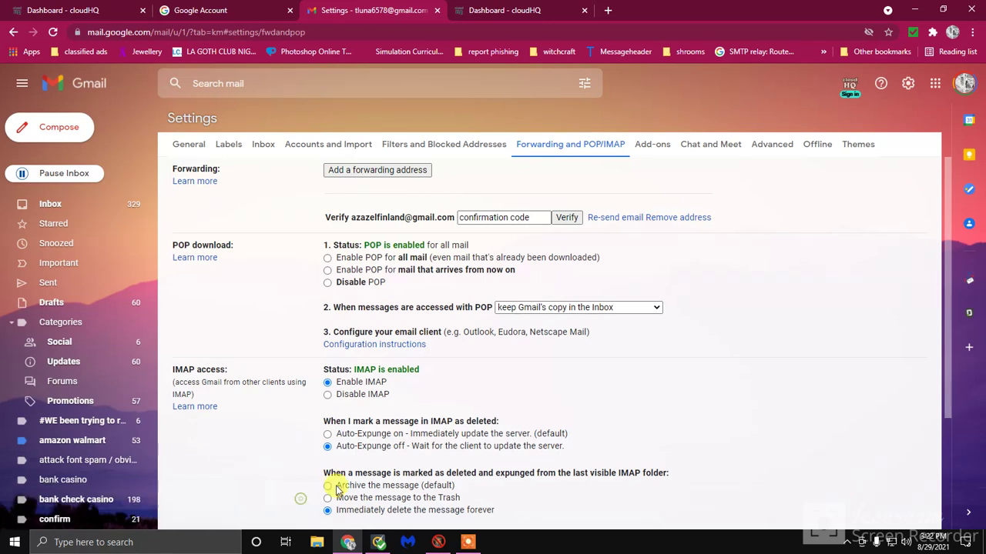
click(607, 218)
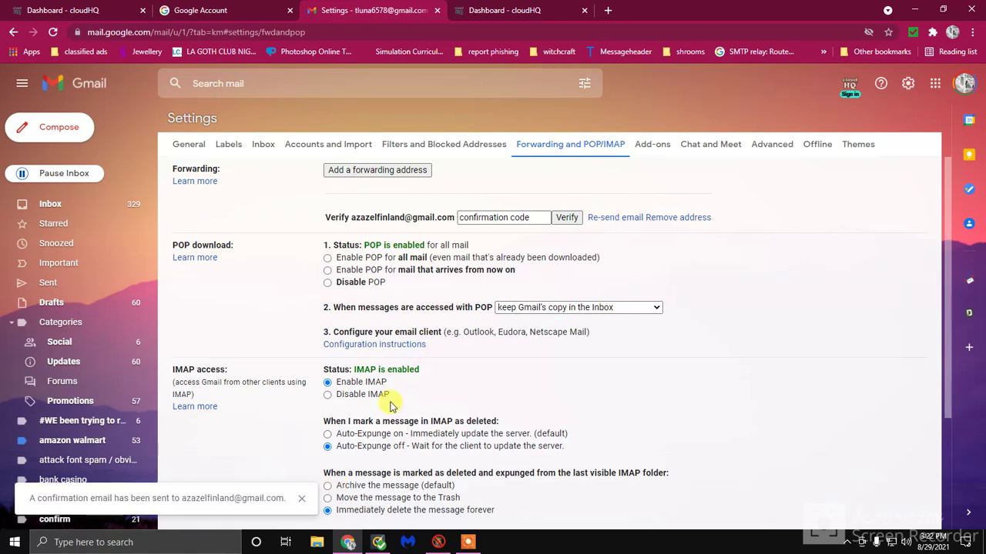
click(300, 499)
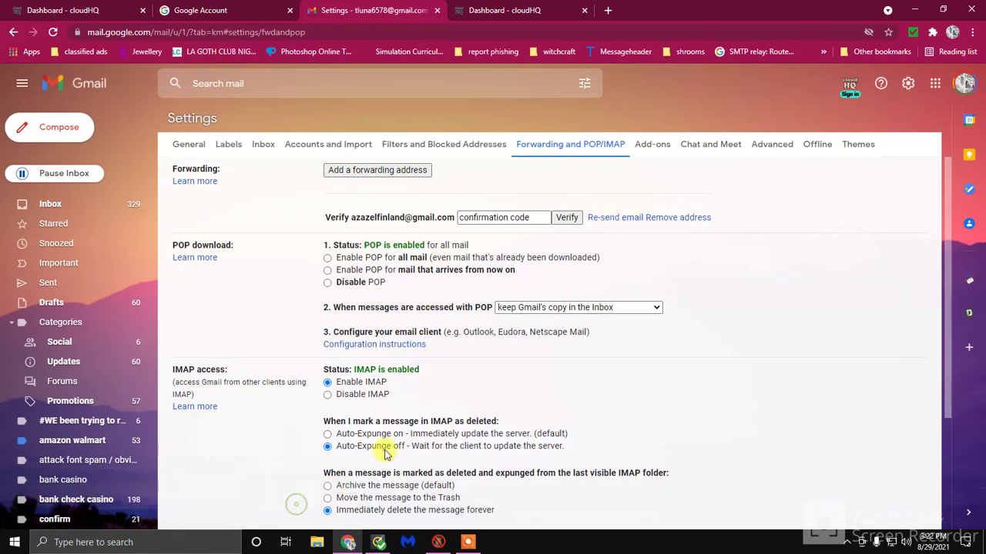
click(607, 219)
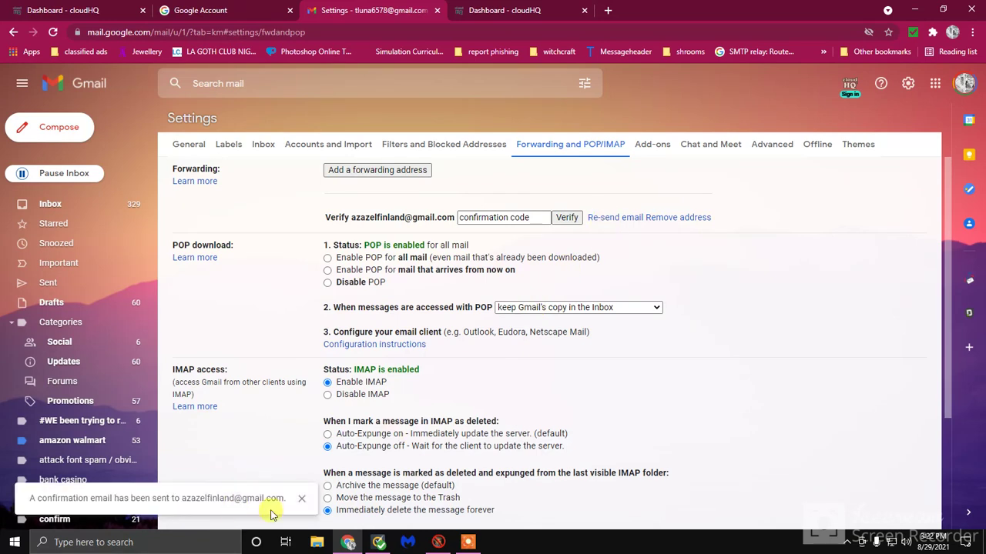
click(301, 499)
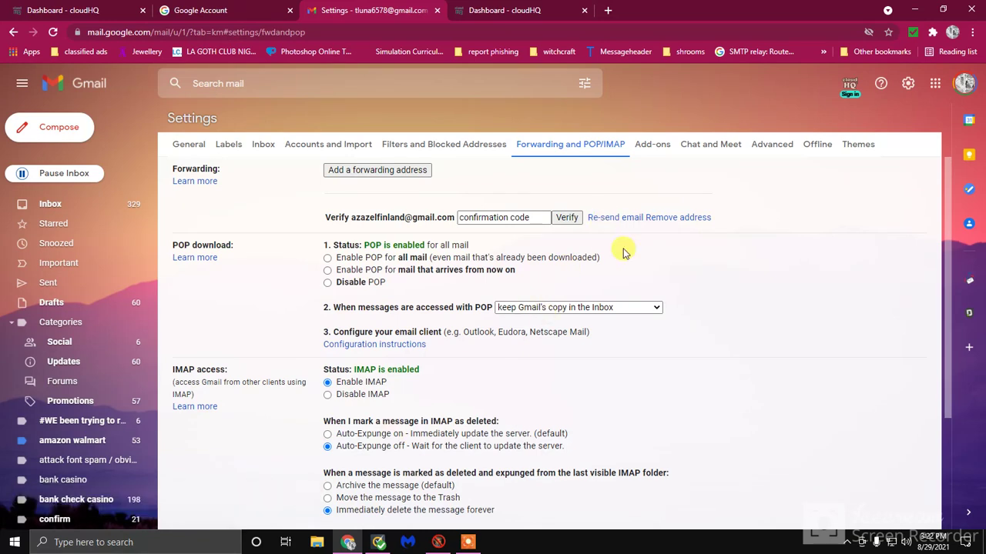
click(597, 219)
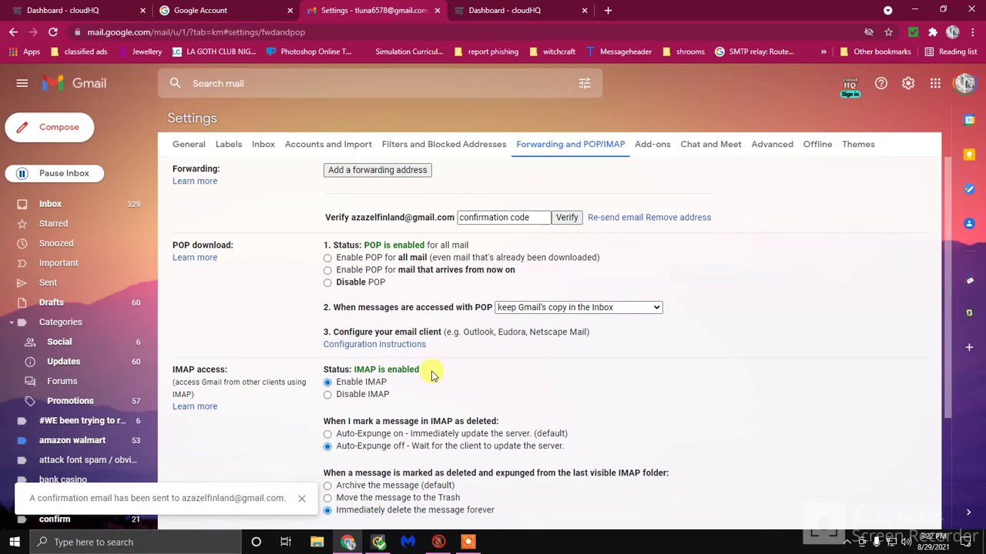
click(301, 499)
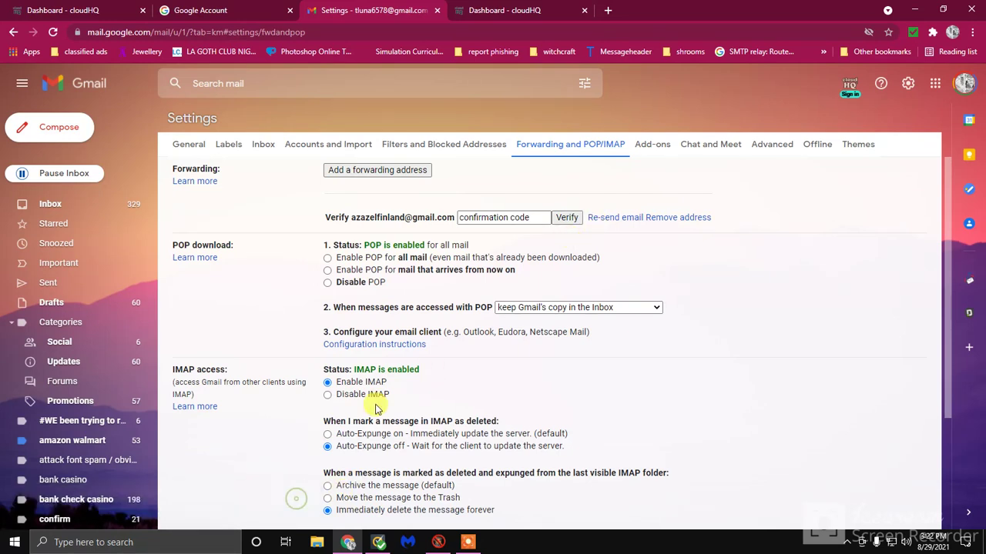
click(601, 220)
click(300, 499)
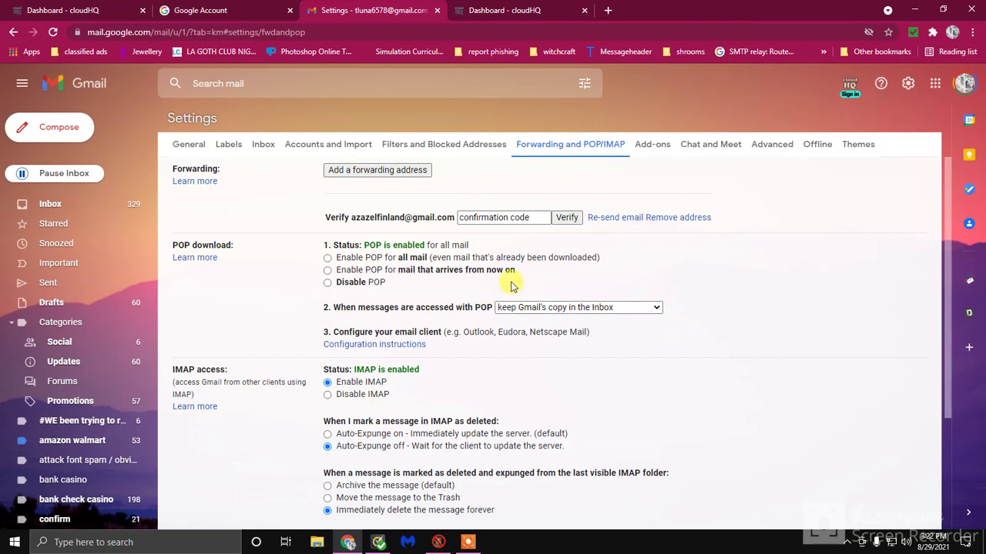
click(598, 221)
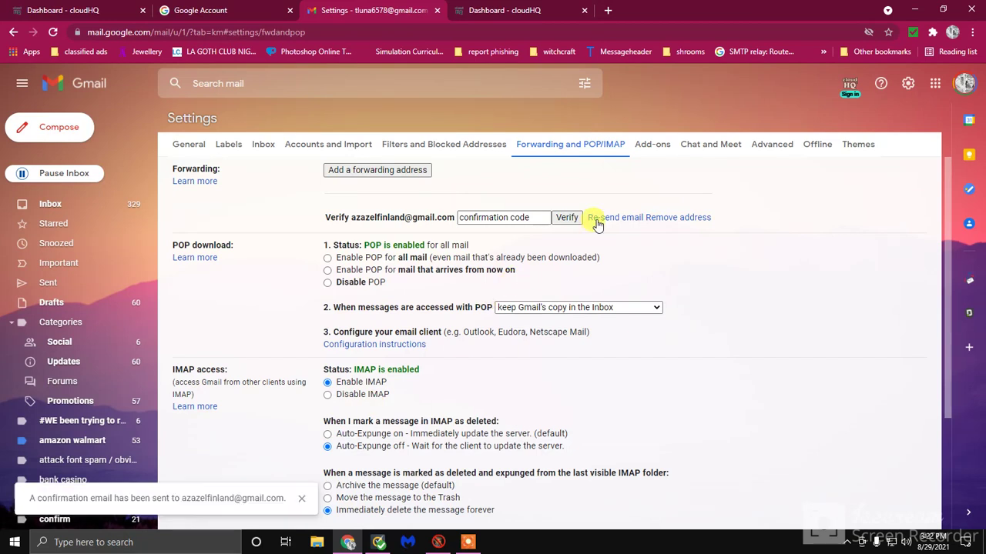
click(300, 499)
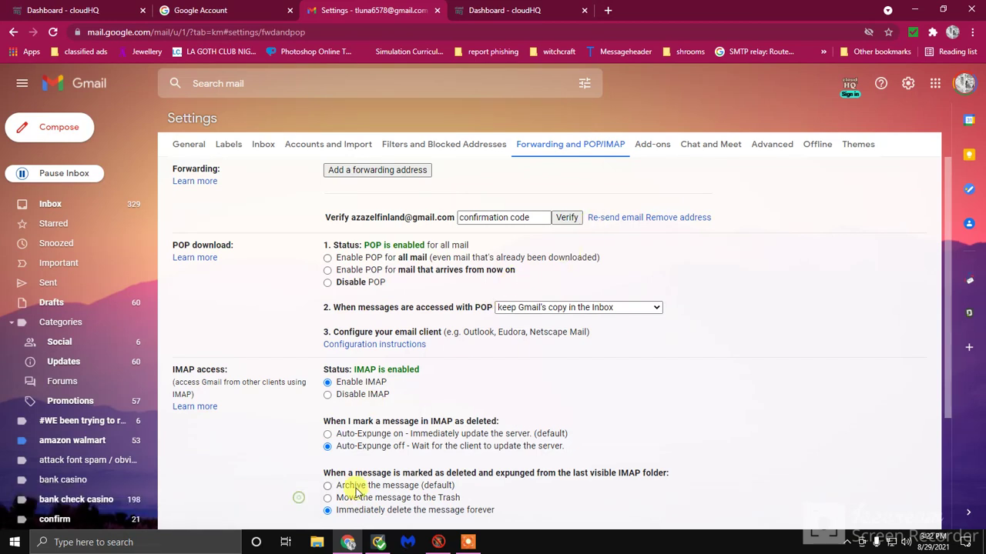
click(608, 223)
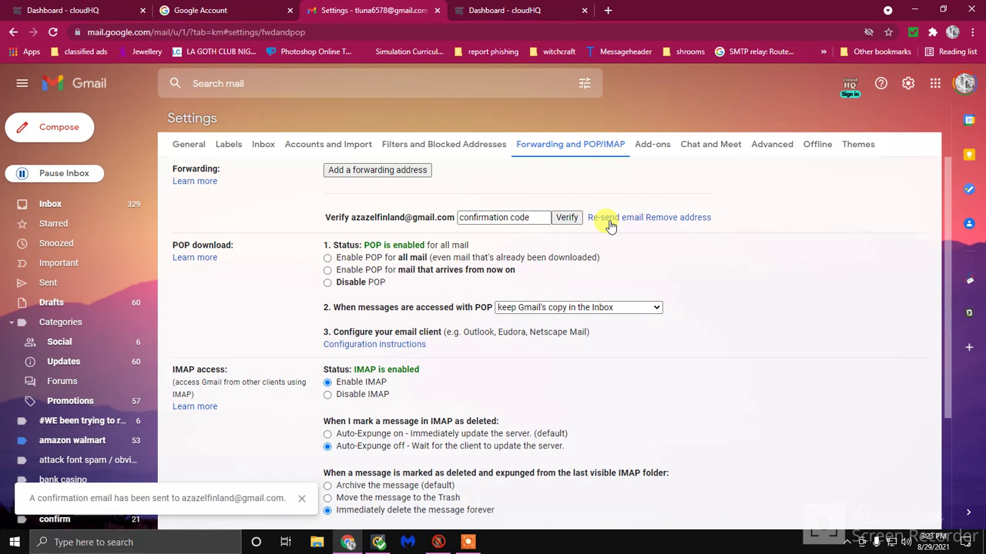
click(302, 501)
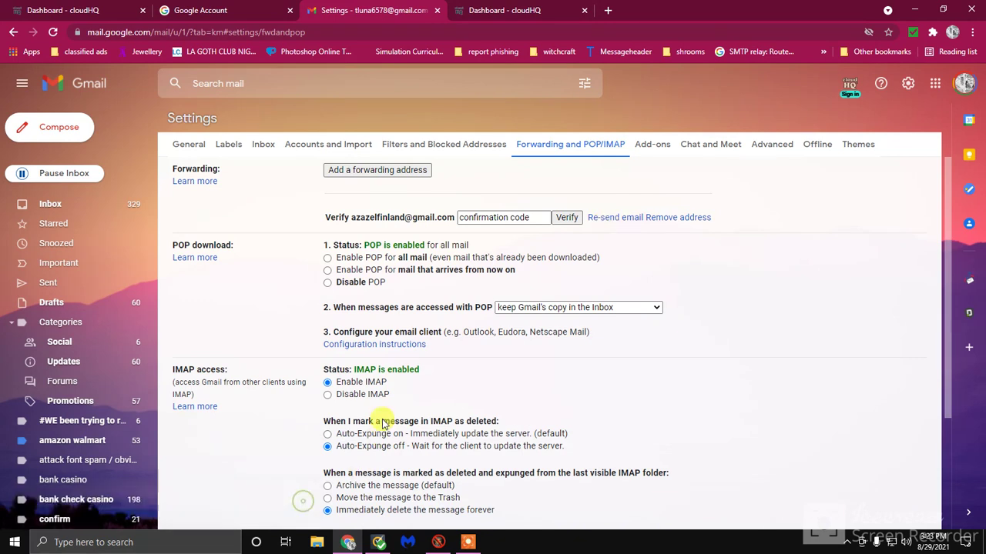
click(605, 222)
click(301, 499)
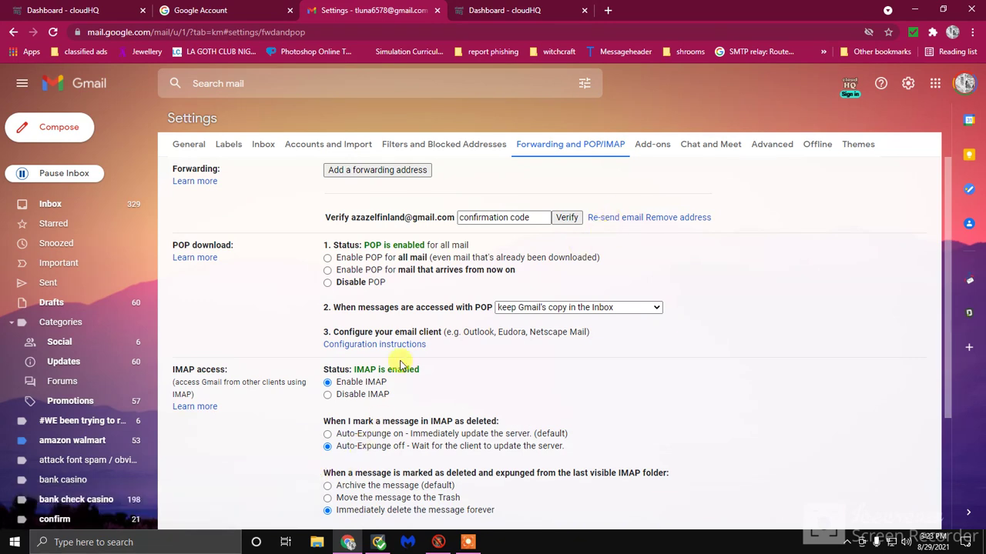
click(610, 218)
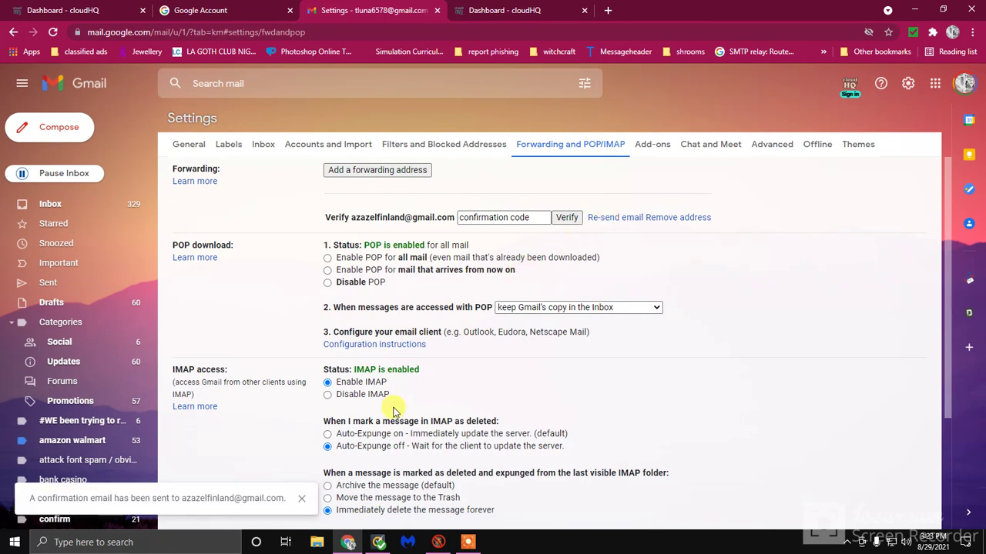
click(304, 499)
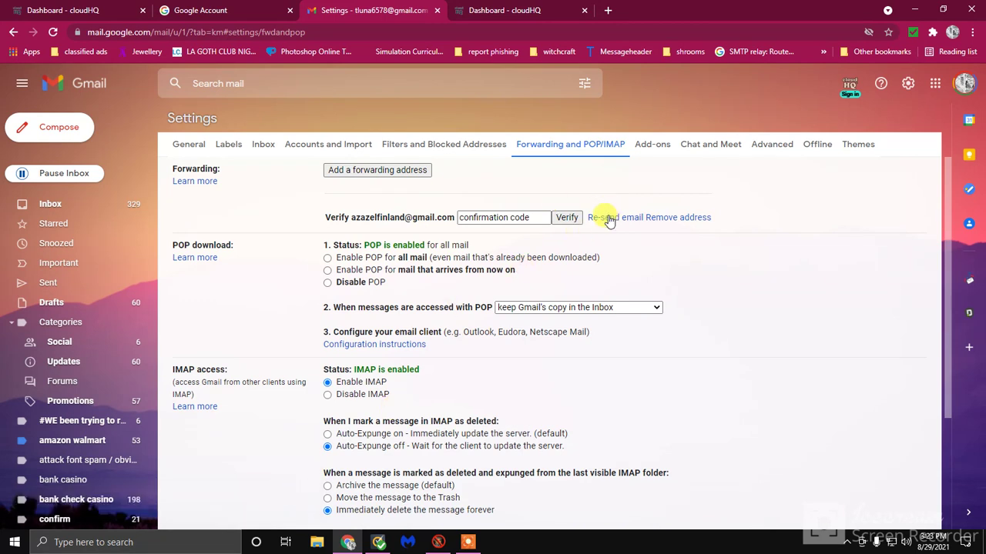
click(304, 495)
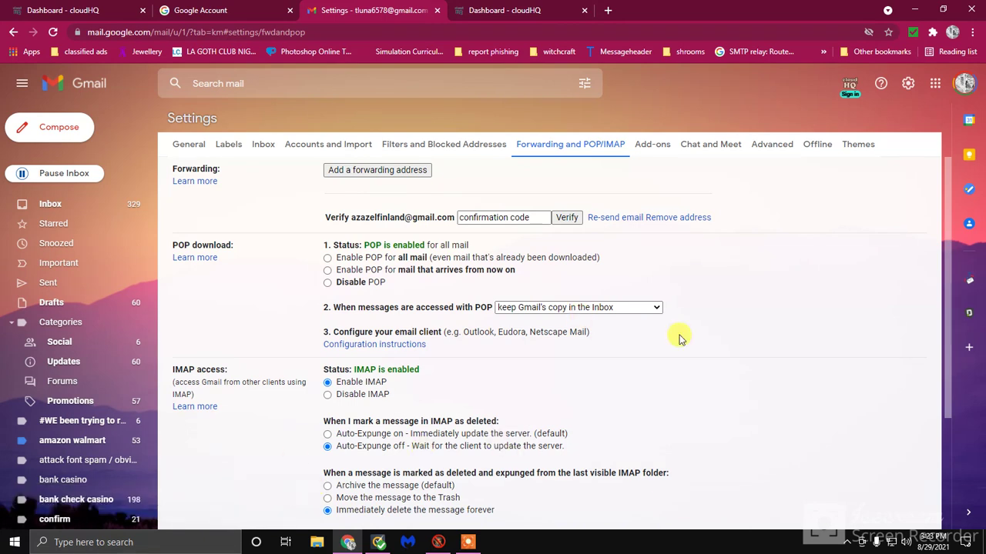
click(467, 543)
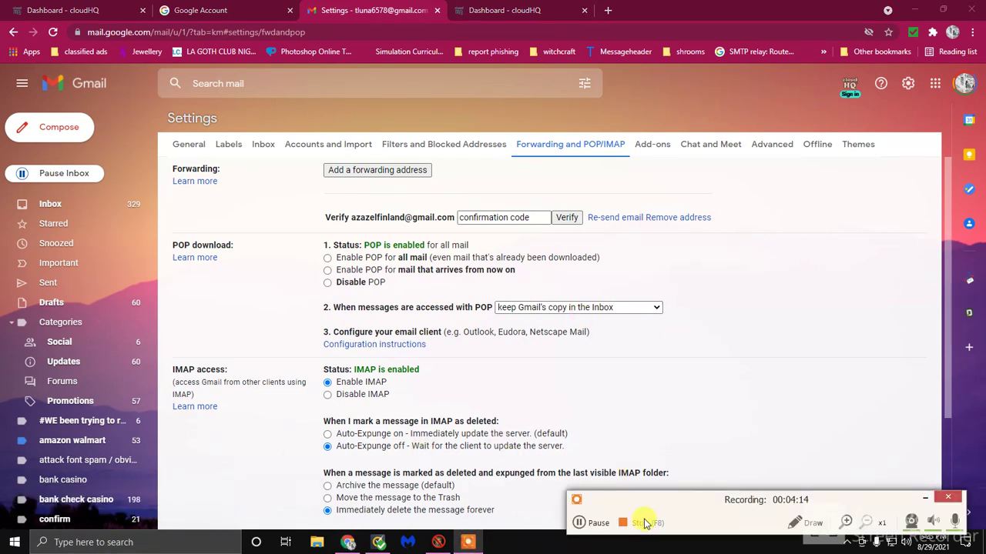